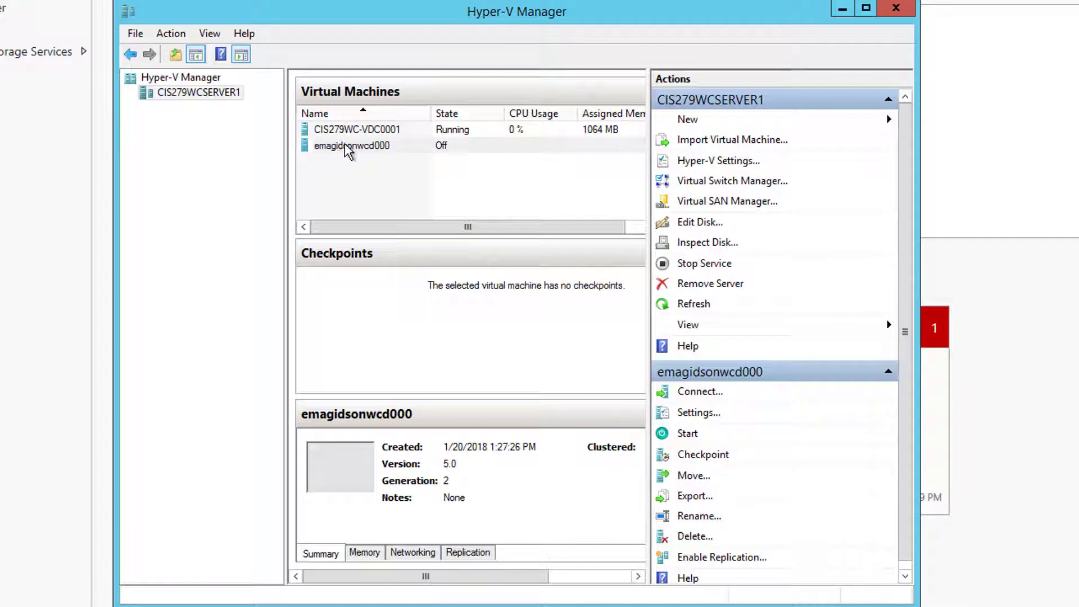
- Open Settings for emagidsonwcd000 from its right-click menu in the Virtual Machines list
{"action": "right_click", "coordinate": [343, 148]}
{"action": "left_click", "coordinate": [395, 177]}
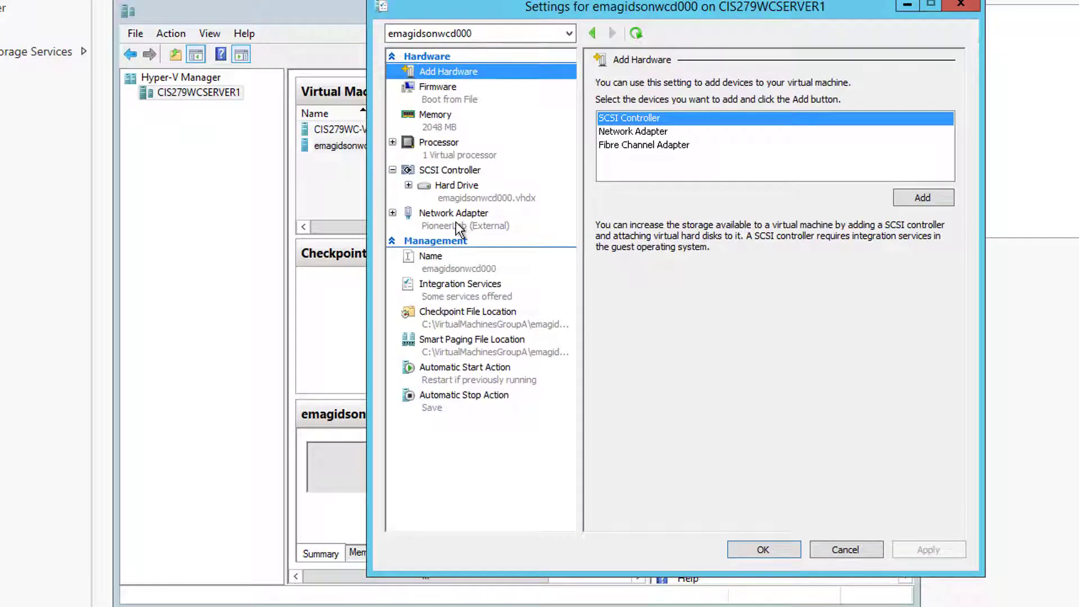
- View the Network Adapter page showing the PioneerLab (External) switch, then exit the full-screen diagram
{"action": "left_click", "coordinate": [454, 220]}
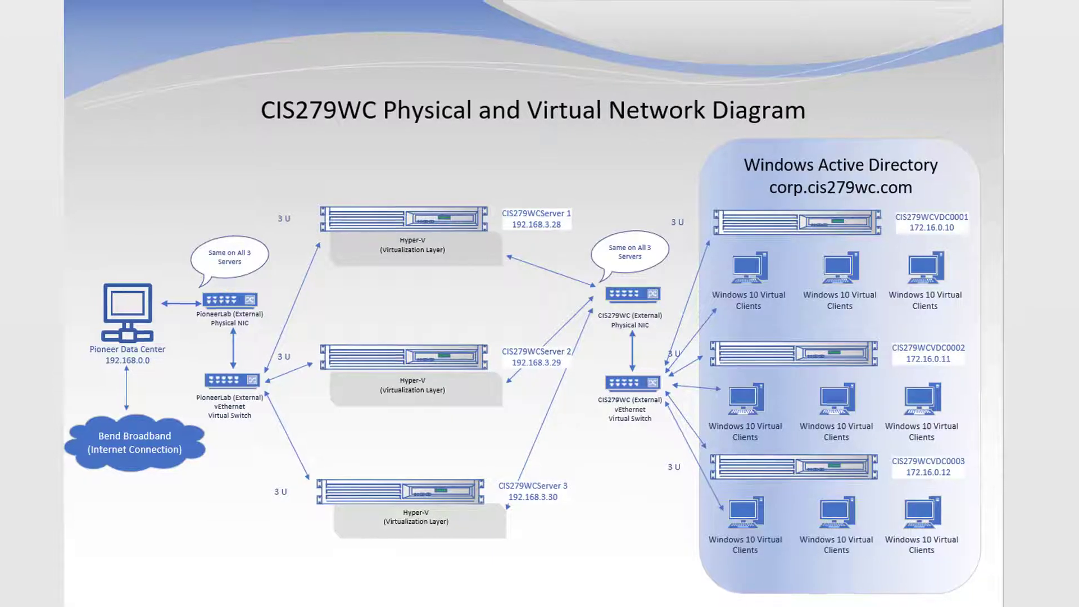
{"action": "key", "text": "Escape"}
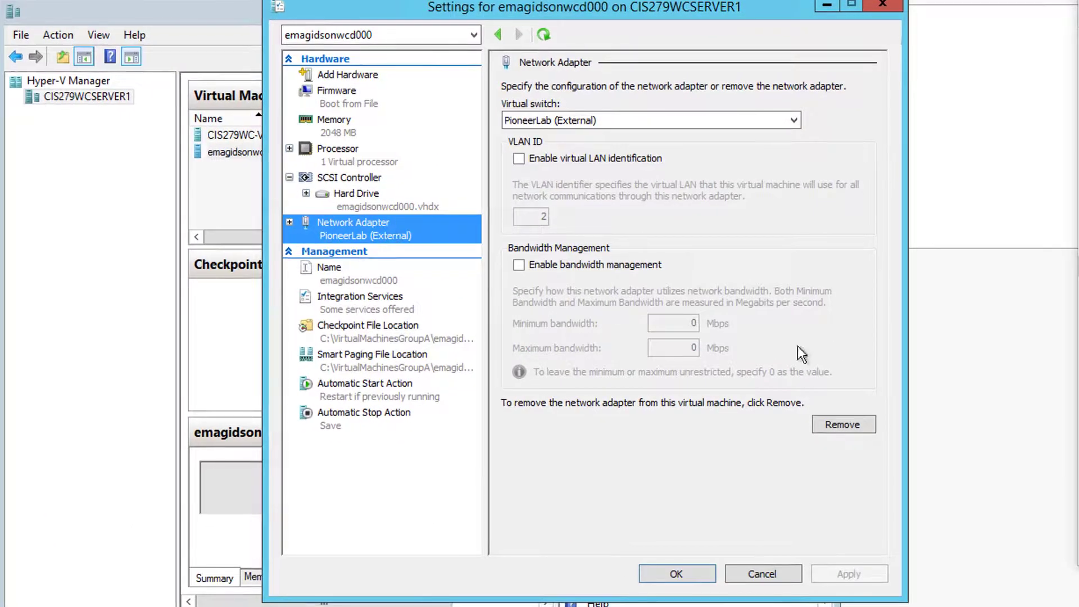
- Remove the existing PioneerLab network adapter and apply the removal
{"action": "left_click", "coordinate": [841, 425]}
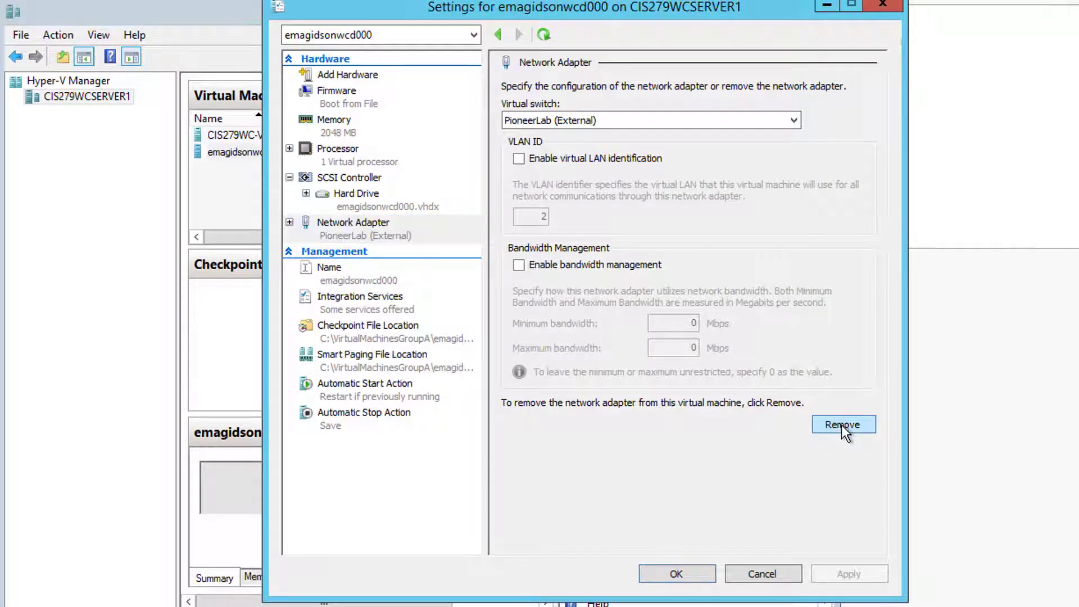
{"action": "left_click", "coordinate": [541, 116]}
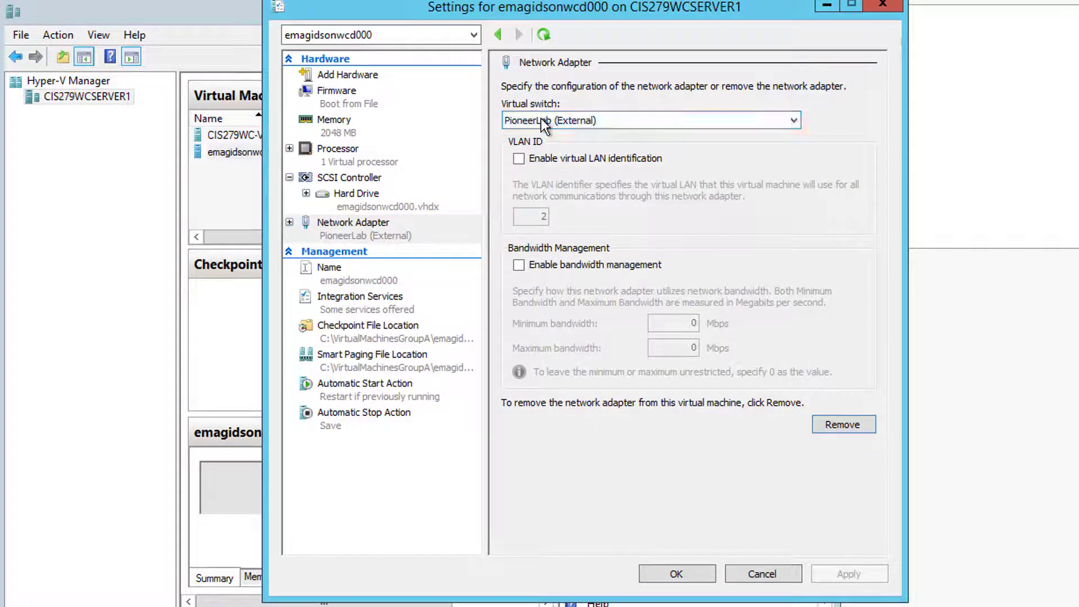
{"action": "left_click", "coordinate": [843, 427]}
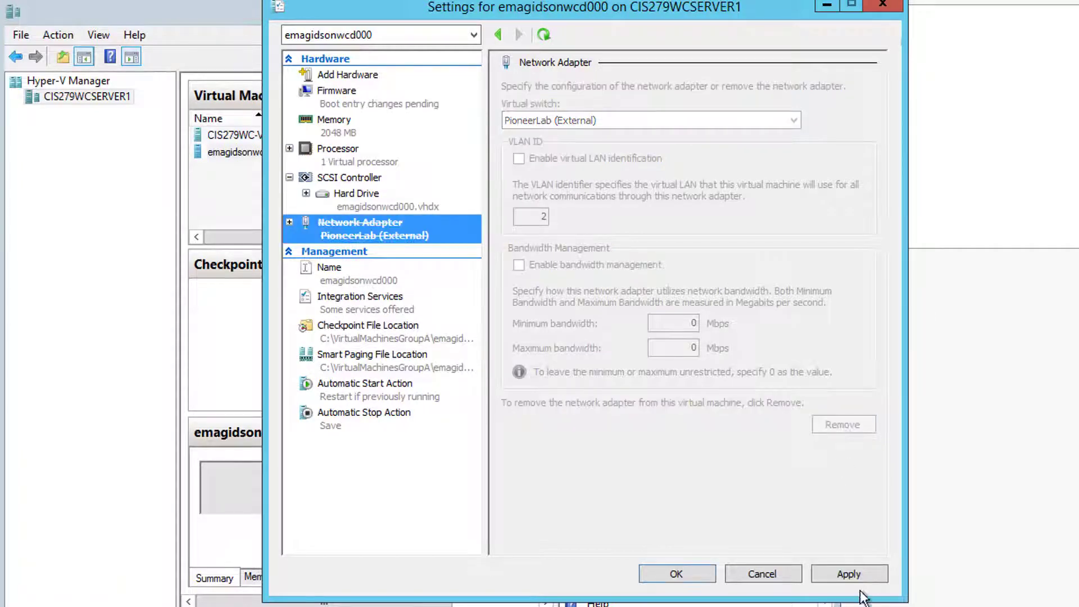
{"action": "left_click", "coordinate": [851, 574]}
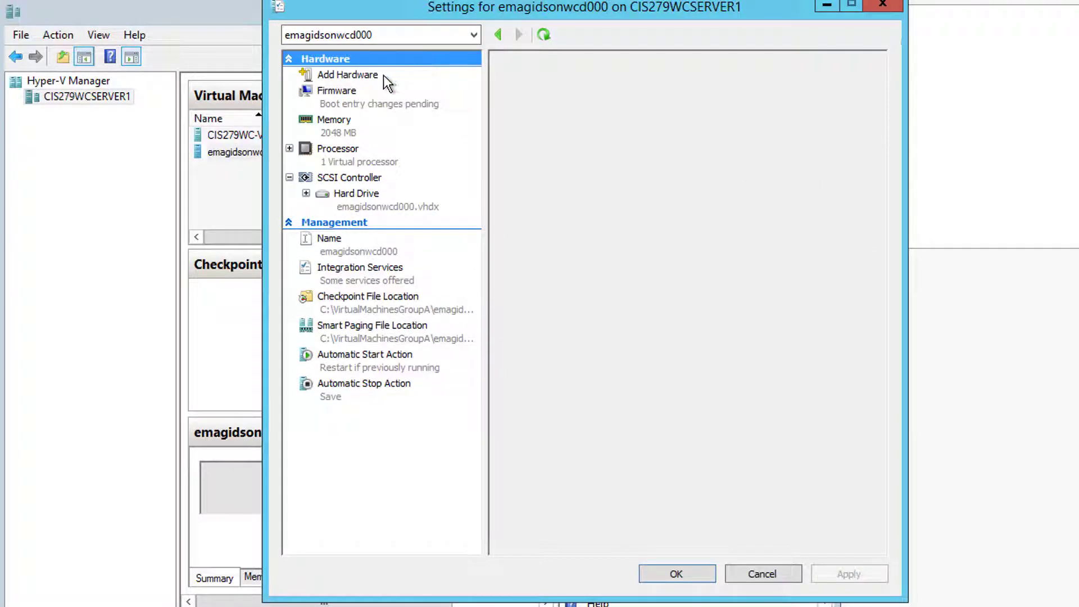
- Add a new Network Adapter connected to the CIS279WC-External virtual switch
{"action": "left_click", "coordinate": [359, 74]}
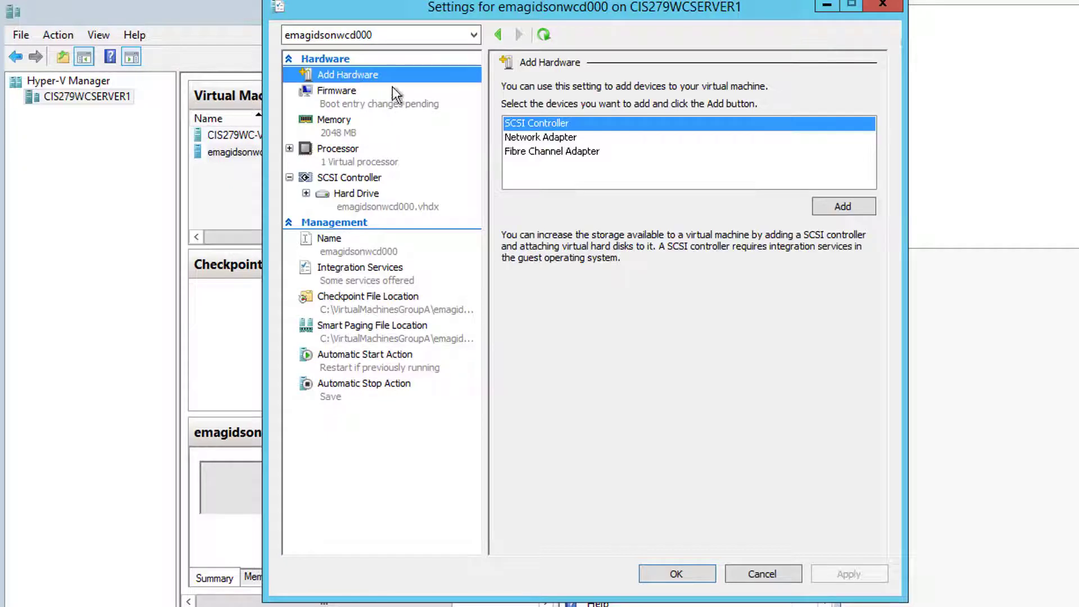
{"action": "left_click", "coordinate": [569, 139]}
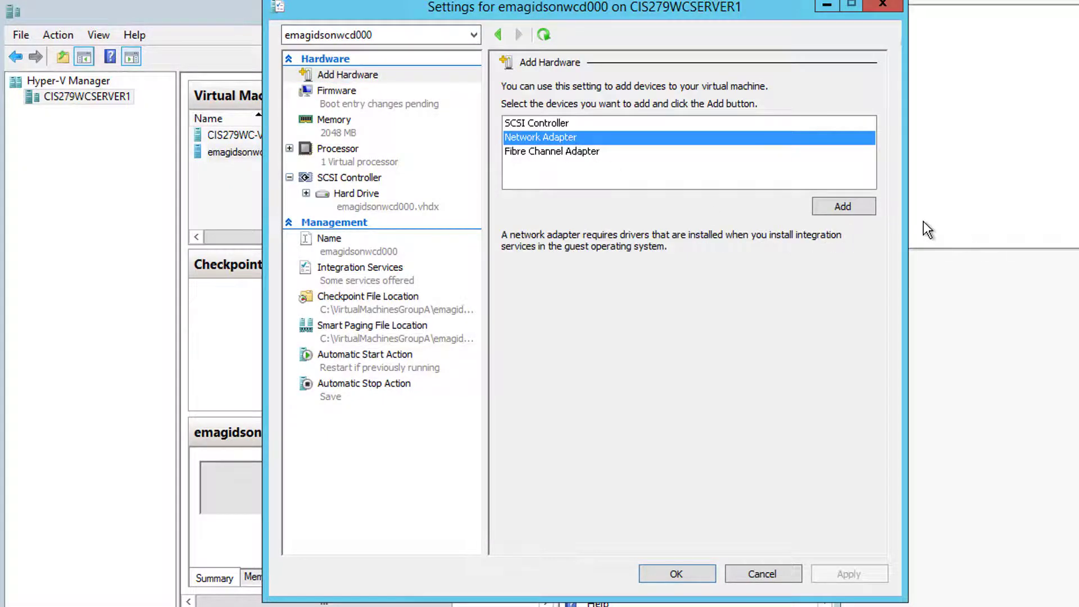
{"action": "left_click", "coordinate": [845, 208]}
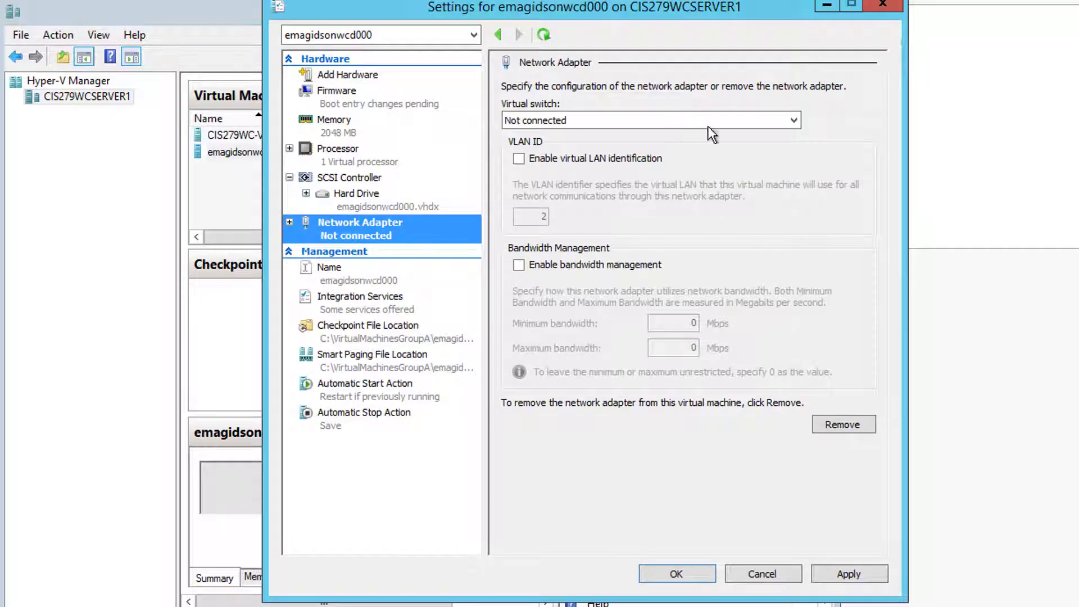
{"action": "left_click", "coordinate": [791, 120]}
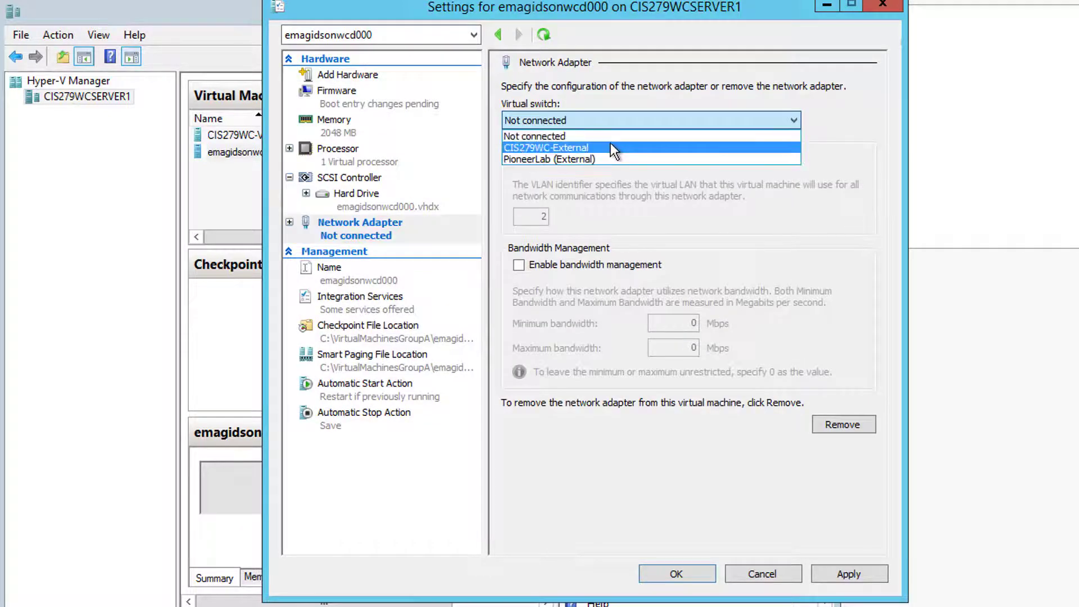
{"action": "left_click", "coordinate": [613, 148]}
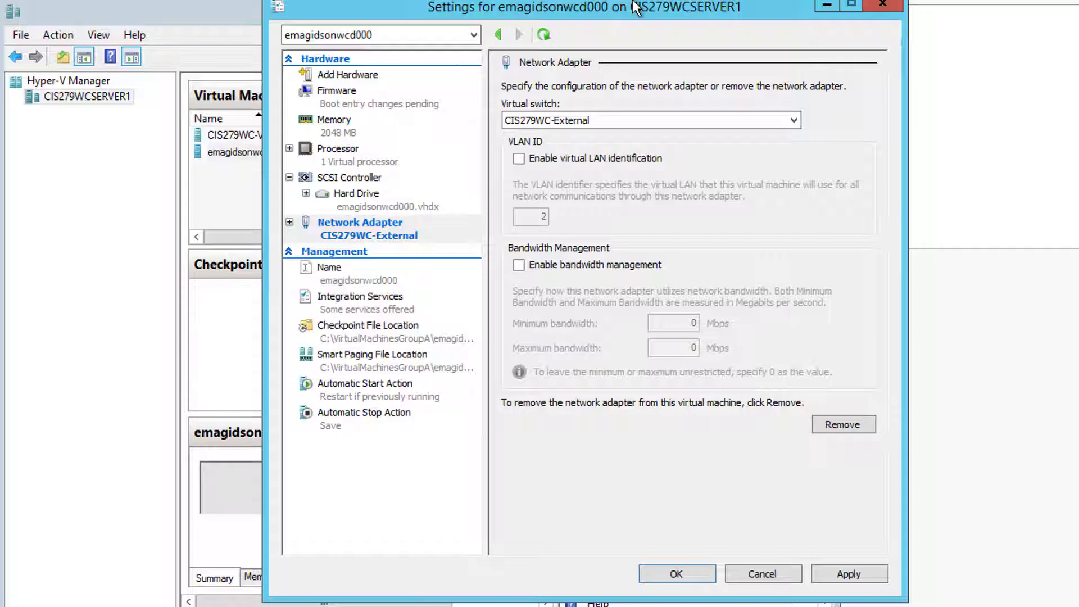
- Apply the new adapter settings and close the Settings window with OK
{"action": "left_click_drag", "start_coordinate": [631, 9], "coordinate": [893, 14]}
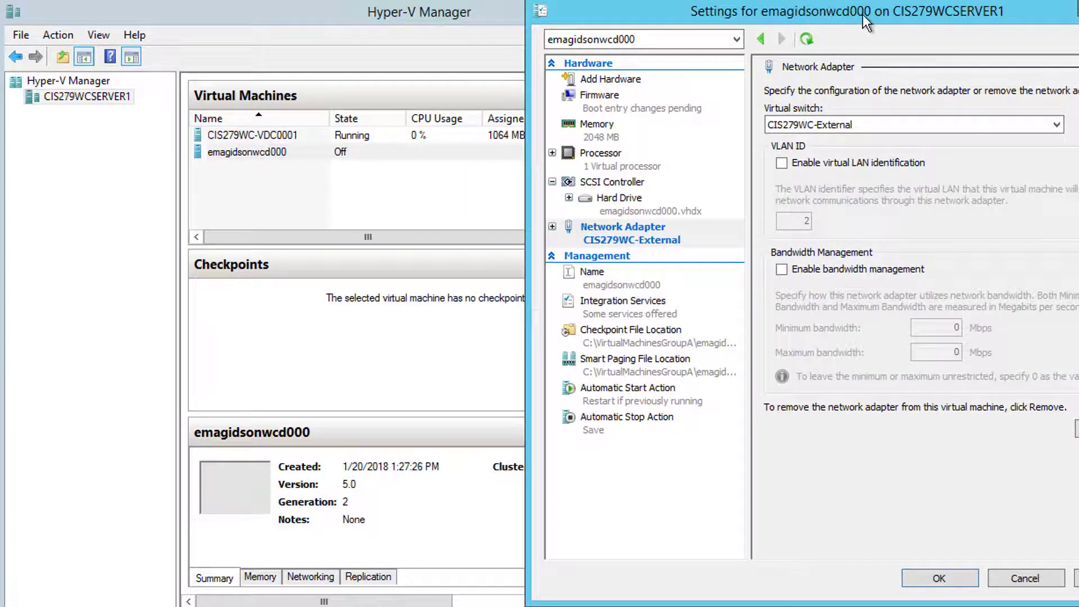
{"action": "left_click_drag", "start_coordinate": [866, 20], "coordinate": [632, 20]}
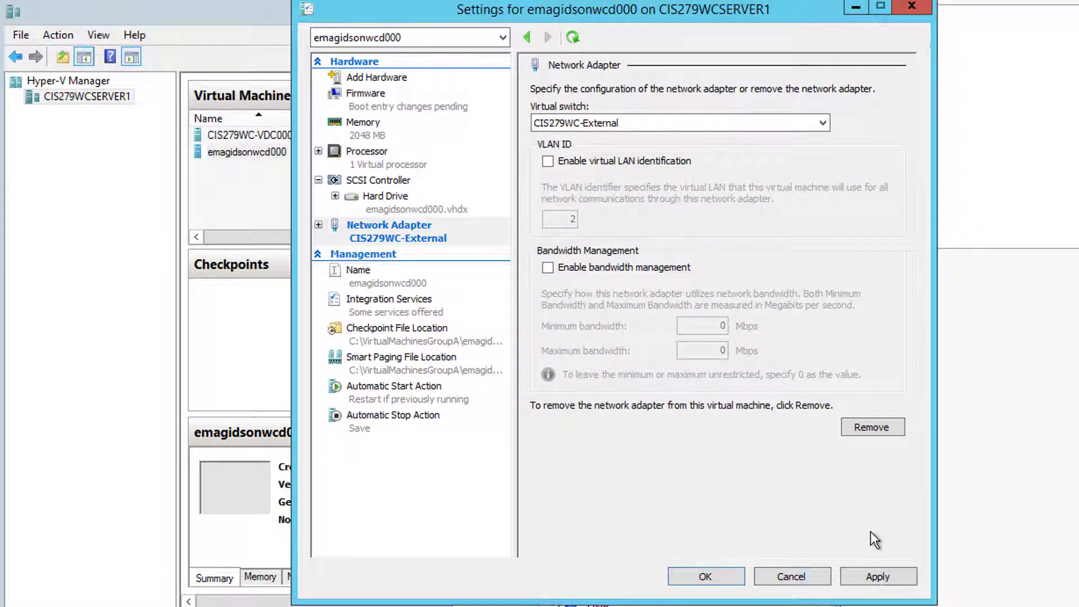
{"action": "left_click", "coordinate": [885, 580]}
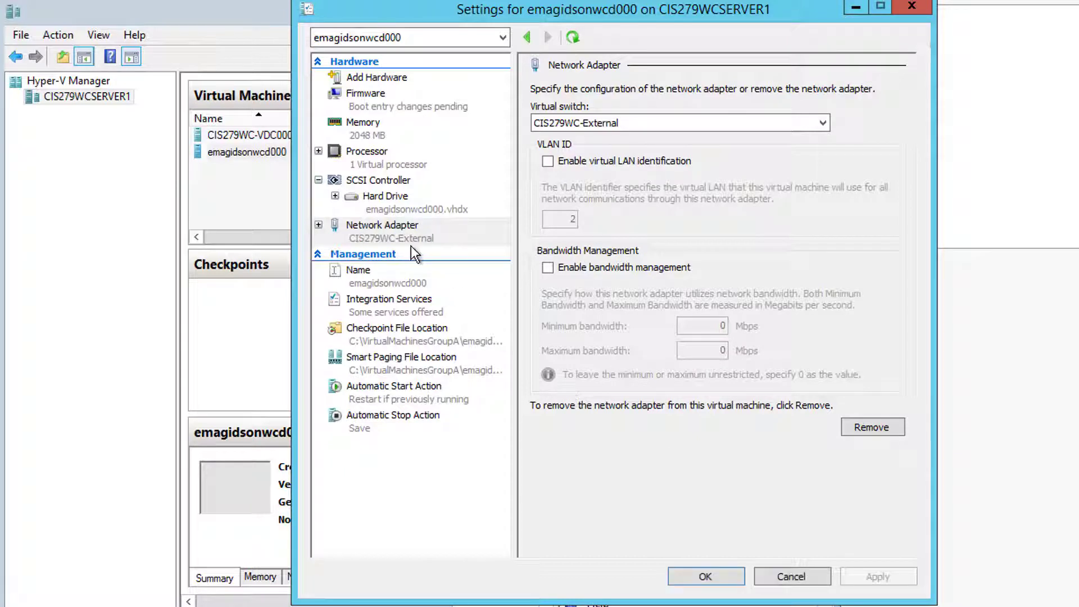
{"action": "left_click", "coordinate": [717, 580]}
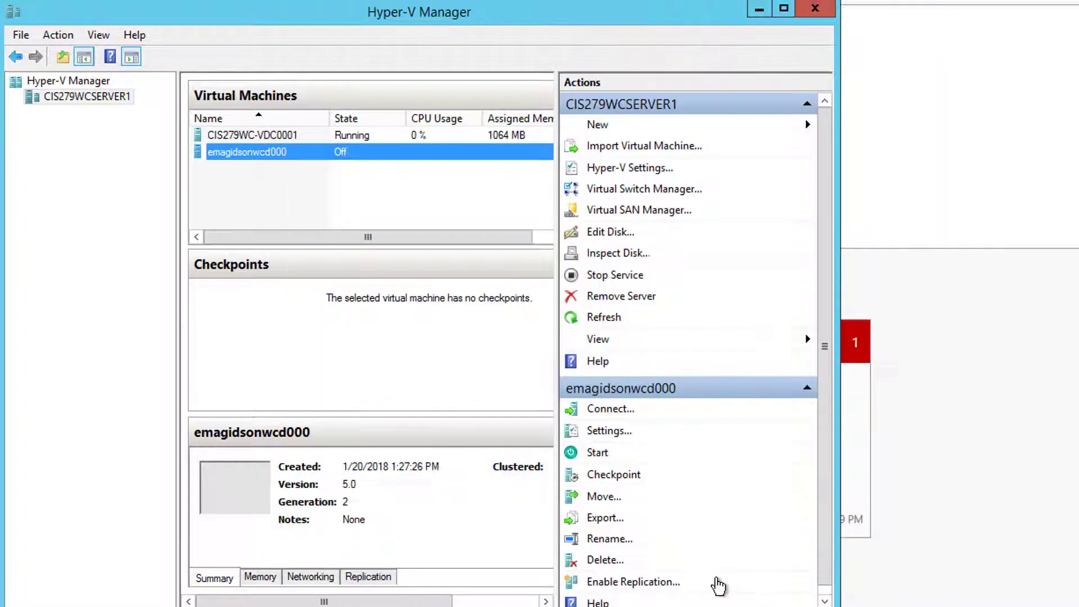
- Connect to the emagidsonwcd000 console and start the VM
{"action": "double_click", "coordinate": [280, 154]}
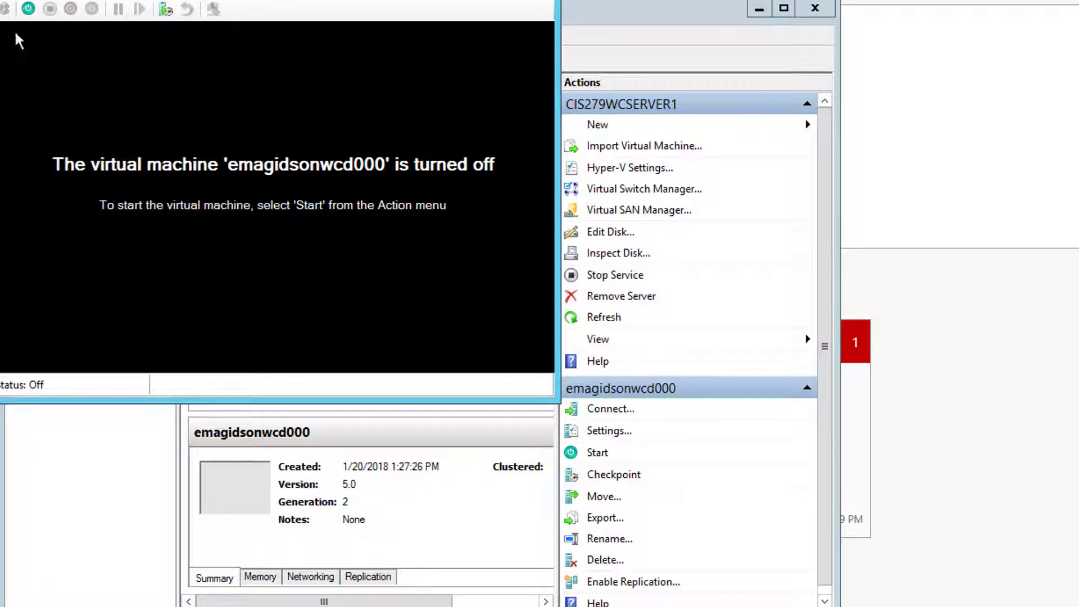
{"action": "left_click", "coordinate": [28, 9]}
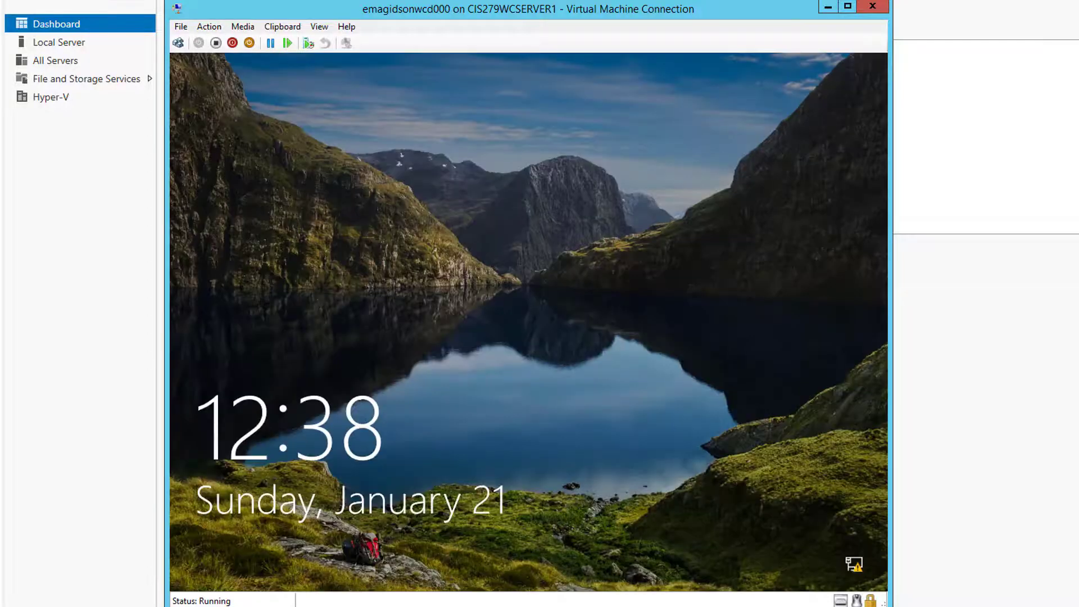
- Sign in to the VM through Ctrl+Alt+Delete with the account password
{"action": "left_click", "coordinate": [178, 43]}
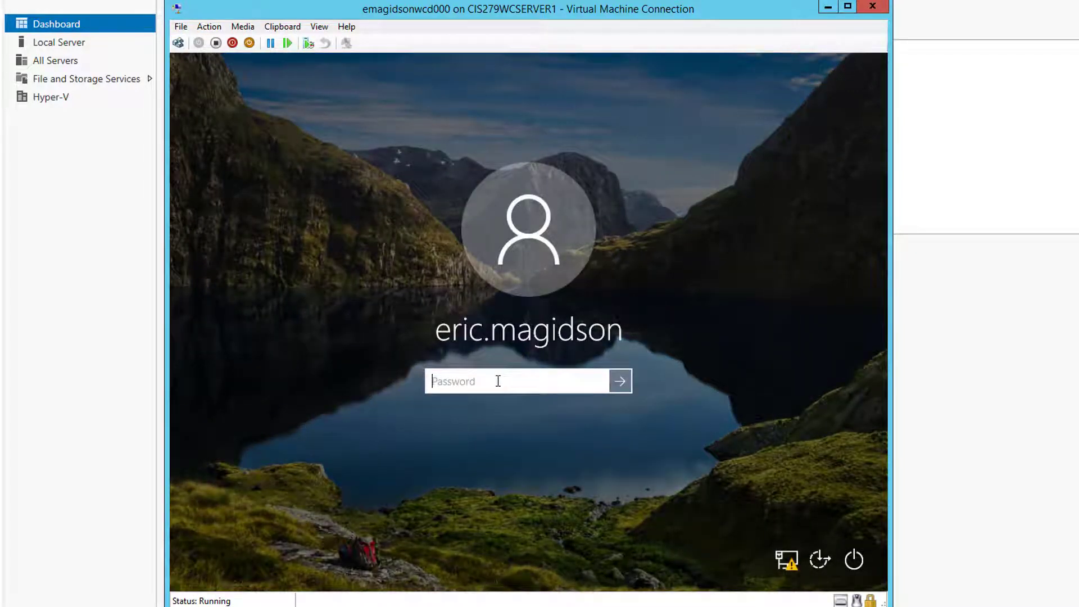
{"action": "type", "text": "•••••••••••••"}
{"action": "key", "text": "Return"}
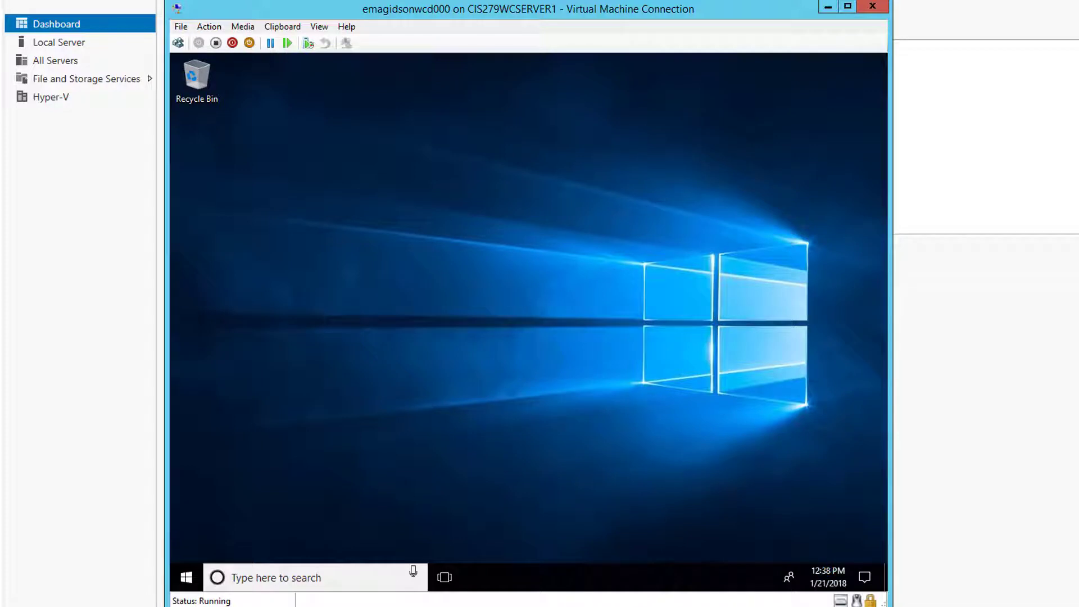
- Reach Network Connections via tray icon > Network & Internet settings > Ethernet > Change adapter options
{"action": "mouse_move", "coordinate": [779, 580]}
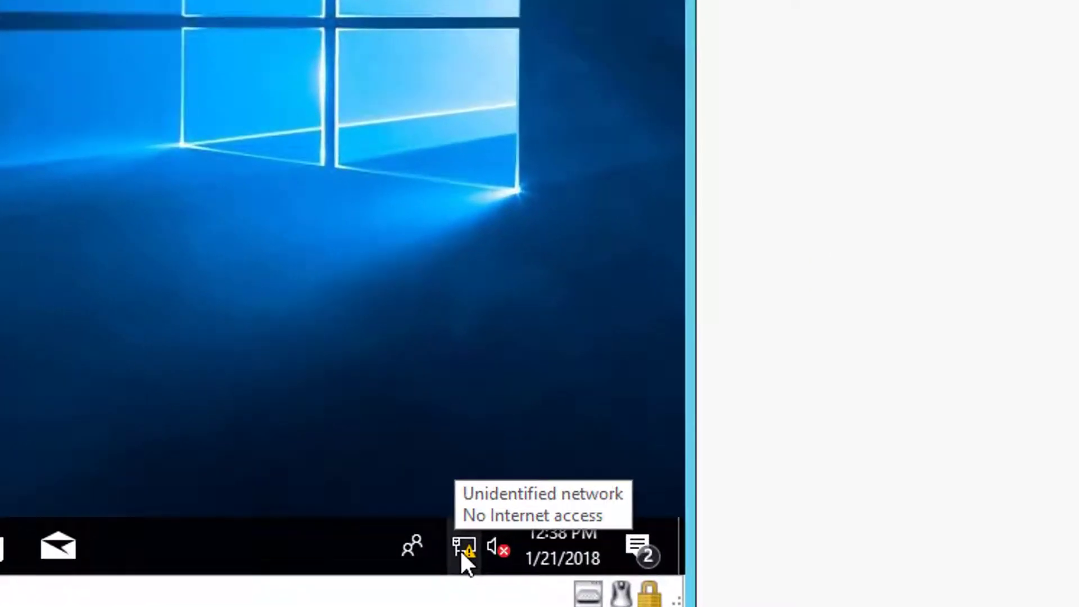
{"action": "right_click", "coordinate": [462, 551]}
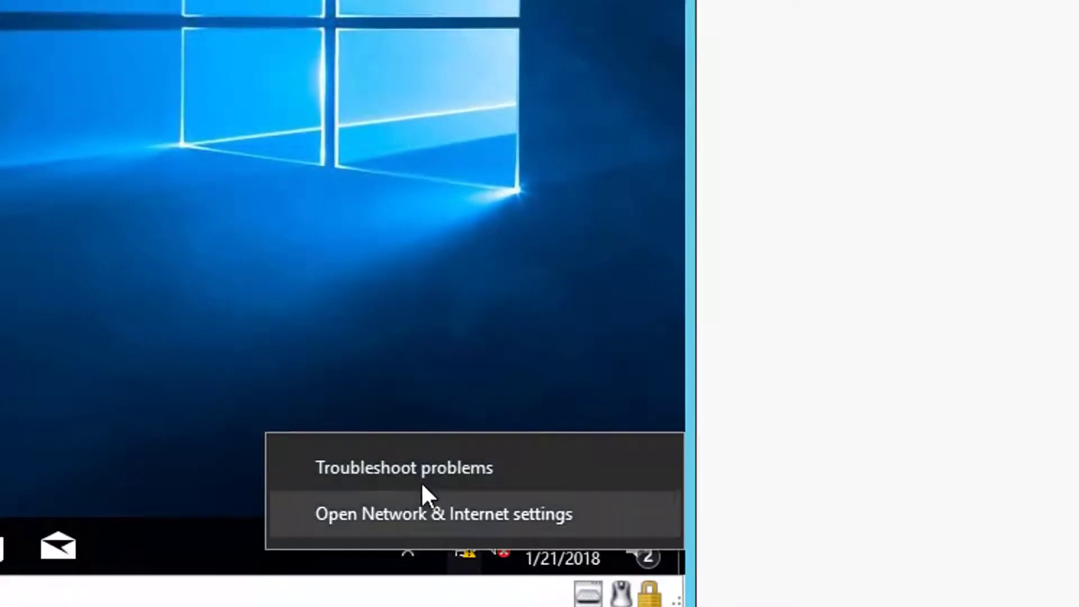
{"action": "left_click", "coordinate": [439, 515]}
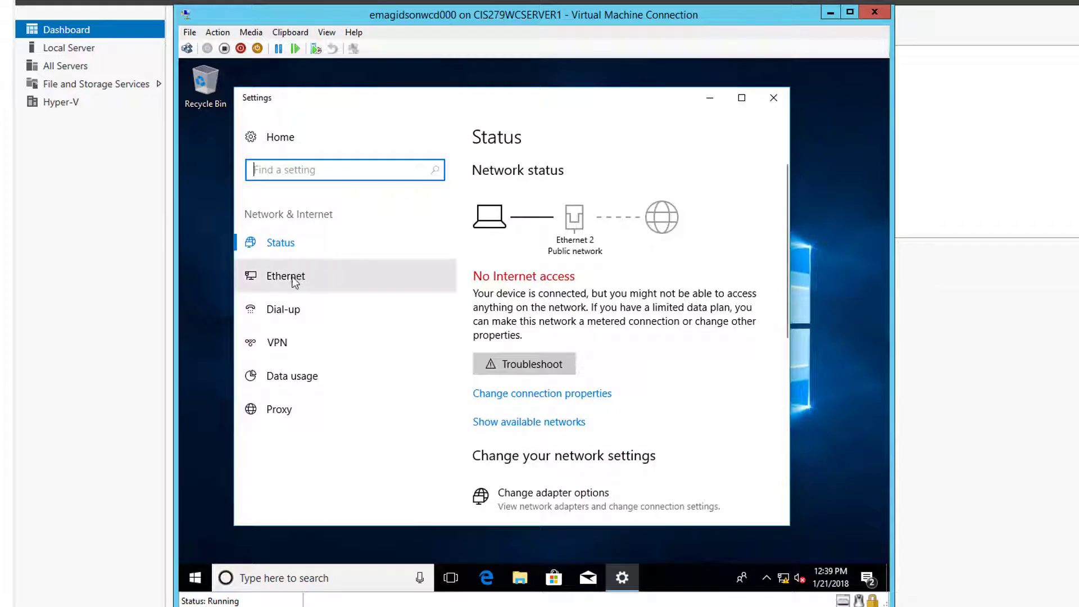
{"action": "left_click", "coordinate": [294, 281]}
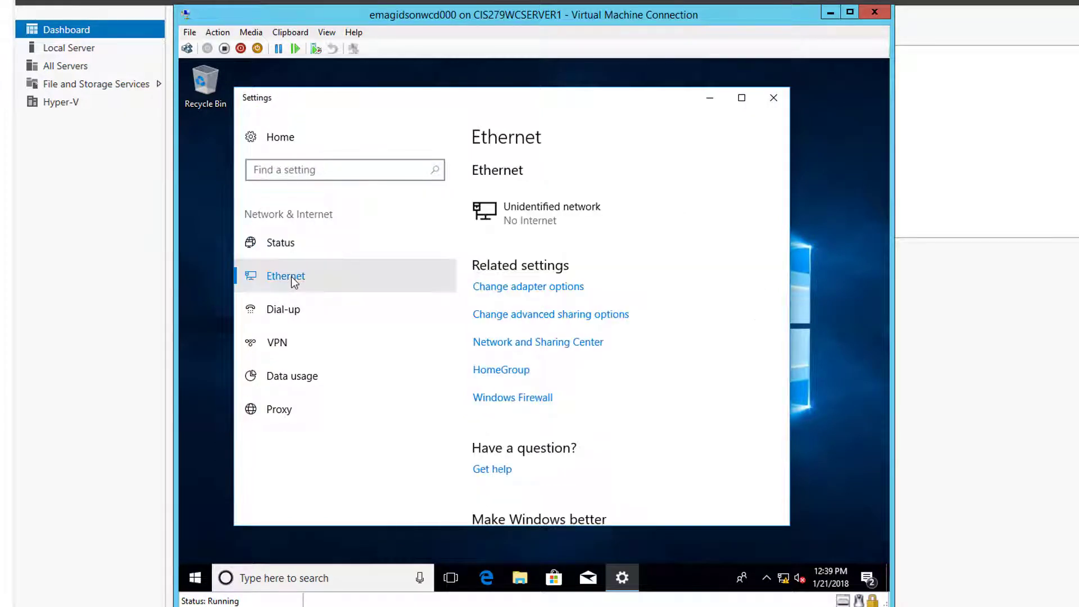
{"action": "left_click", "coordinate": [525, 287]}
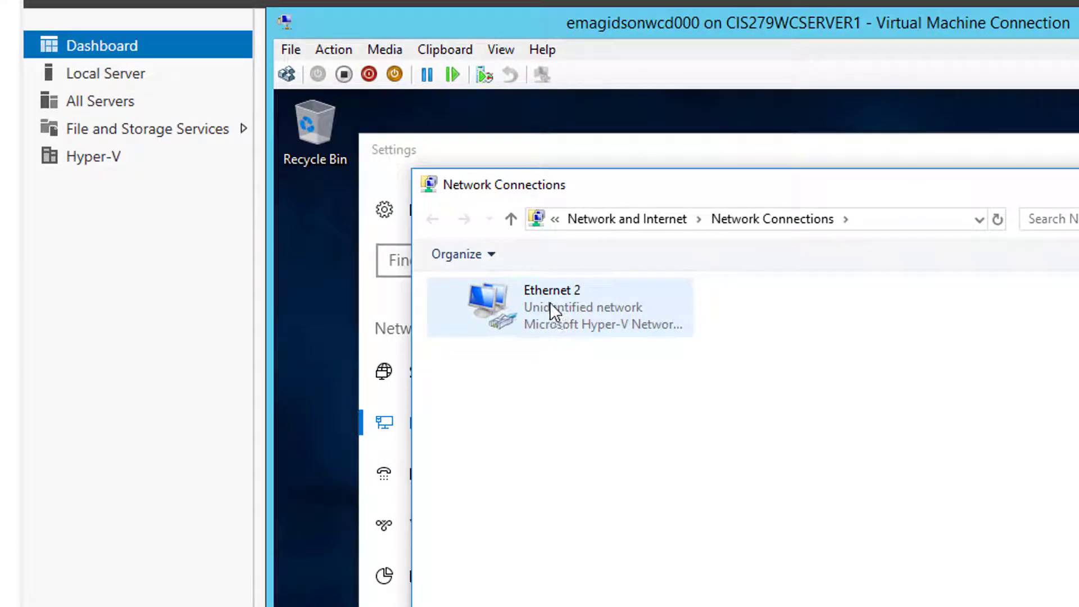
- Rename Ethernet 2 to CIS279WC-External and open its Properties
{"action": "right_click", "coordinate": [550, 304]}
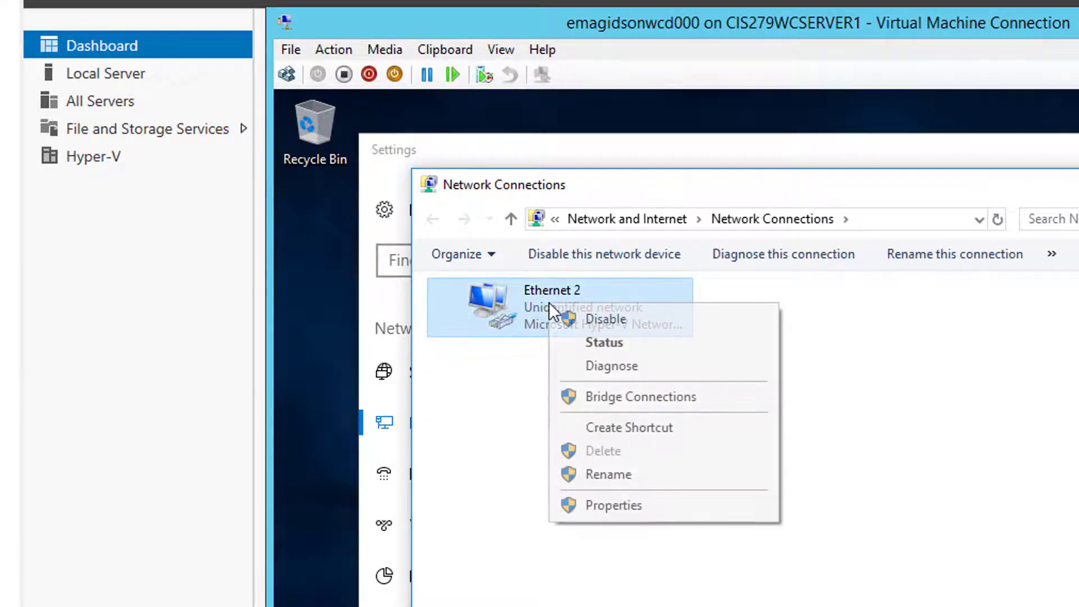
{"action": "left_click", "coordinate": [622, 474]}
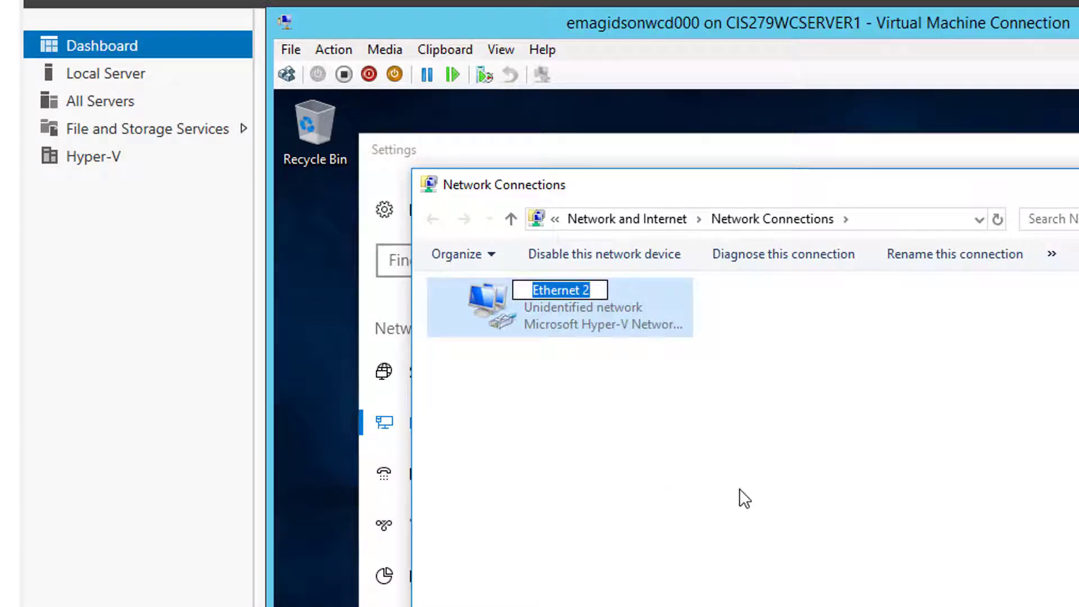
{"action": "type", "text": "CIS27"}
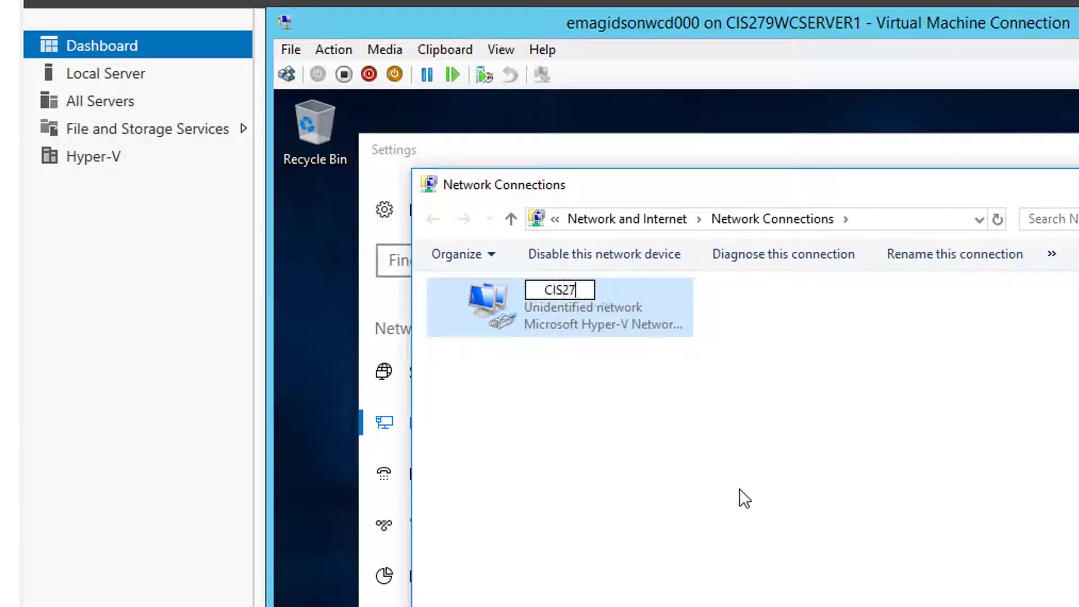
{"action": "type", "text": "9WC-Ex"}
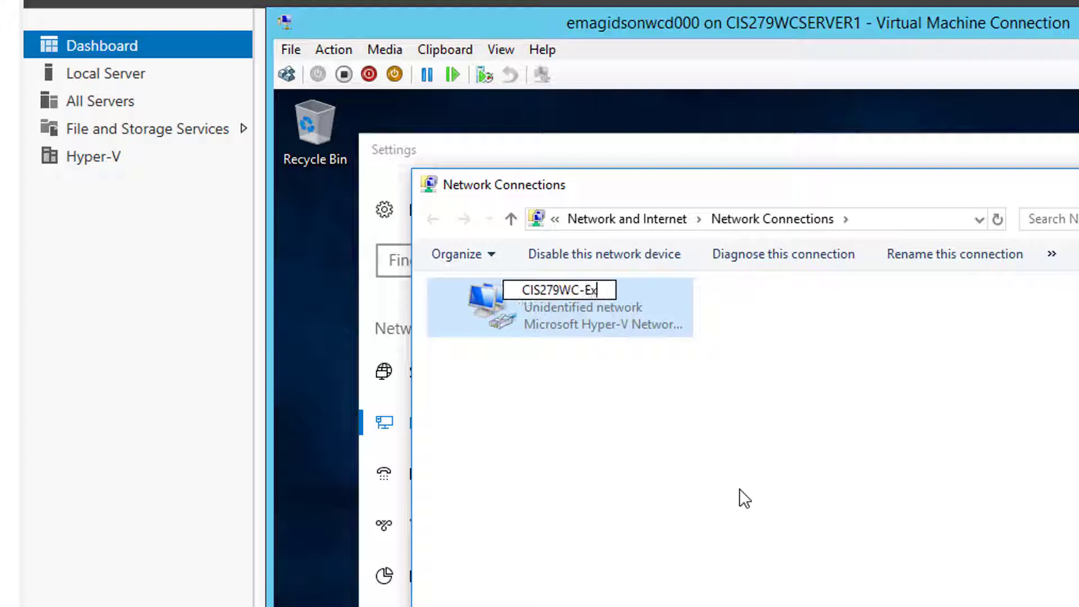
{"action": "type", "text": "ternal"}
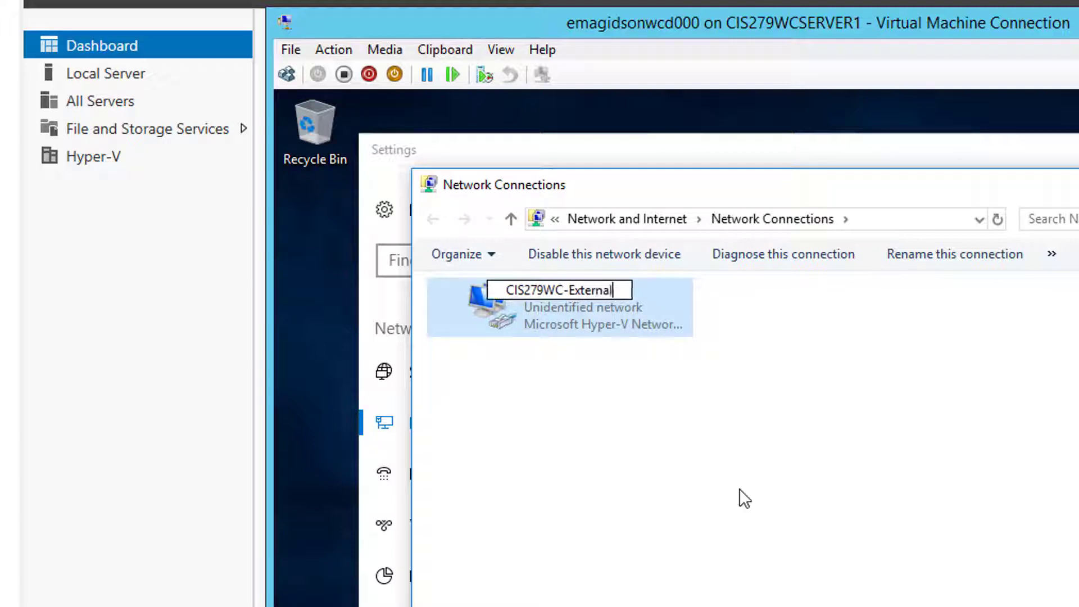
{"action": "left_click", "coordinate": [595, 307]}
{"action": "right_click", "coordinate": [568, 305]}
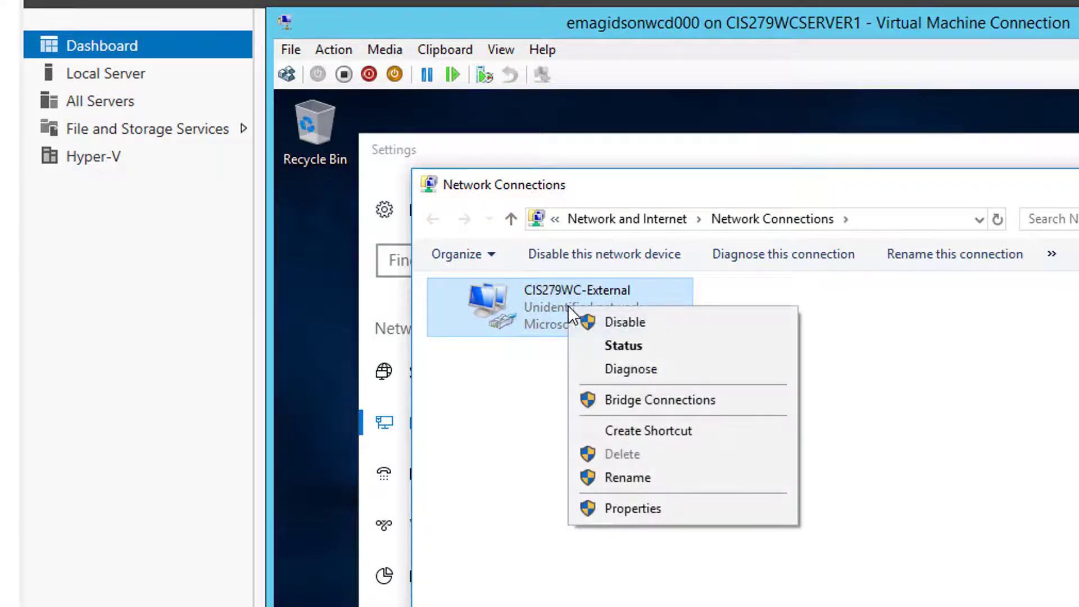
{"action": "left_click", "coordinate": [644, 510]}
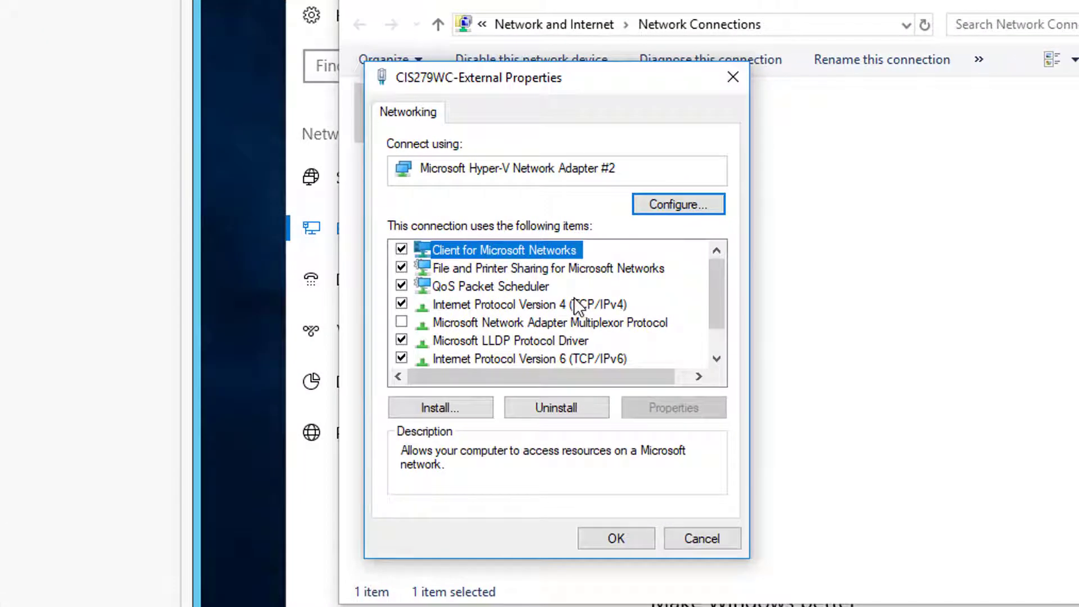
- Give TCP/IPv4 static IP 172.16.0.99, mask 255.255.248.0, gateway 172.16.0.1
{"action": "left_click", "coordinate": [576, 305]}
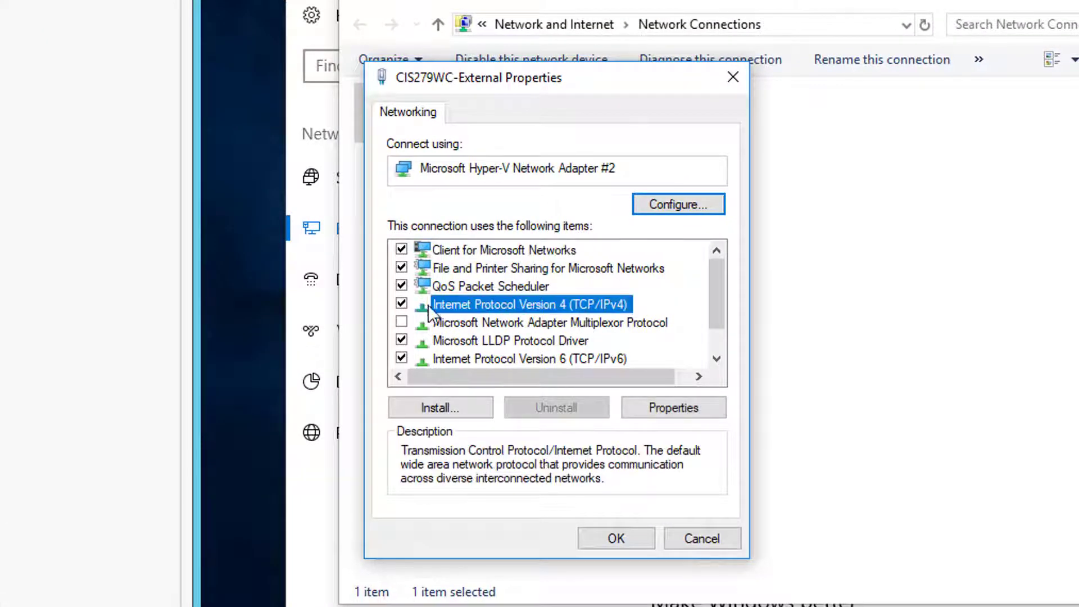
{"action": "left_click", "coordinate": [692, 409]}
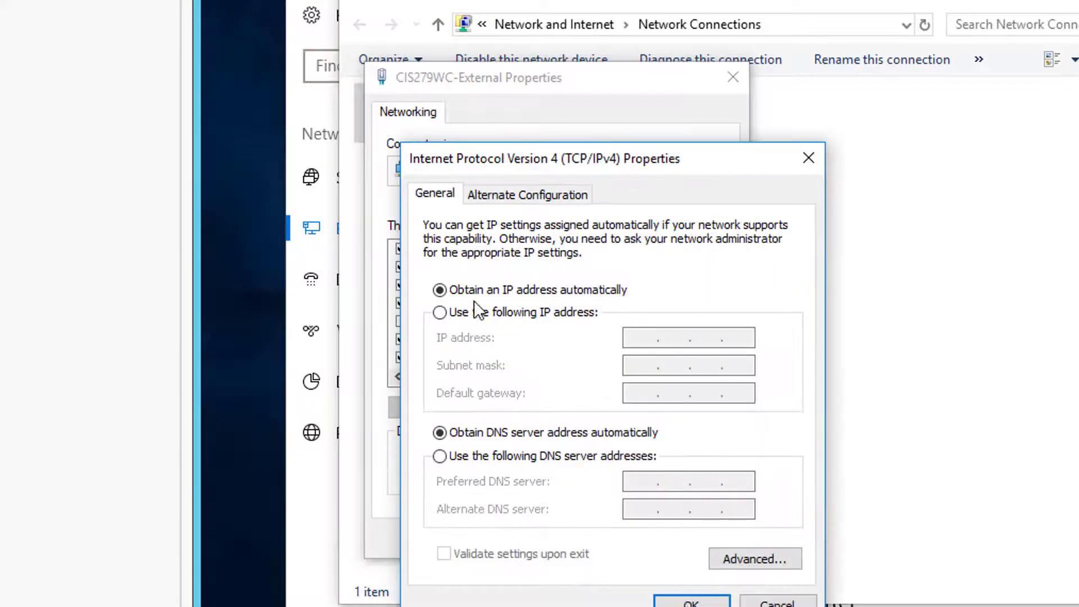
{"action": "left_click", "coordinate": [438, 313]}
{"action": "left_click", "coordinate": [630, 336]}
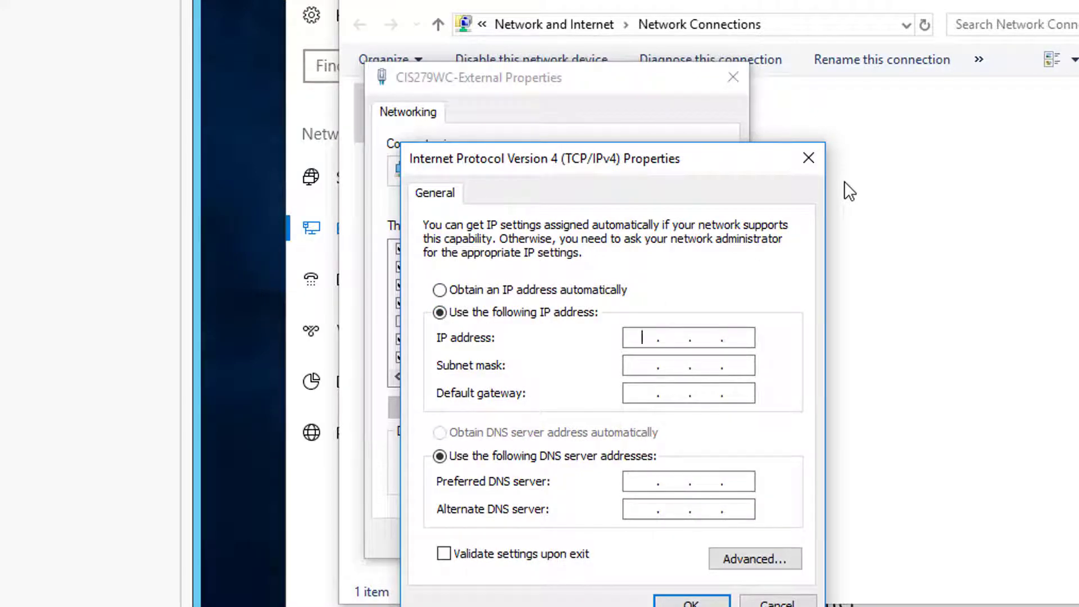
{"action": "type", "text": "19"}
{"action": "key", "text": "BackSpace"}
{"action": "type", "text": "72.16.0.99"}
{"action": "key", "text": "Tab"}
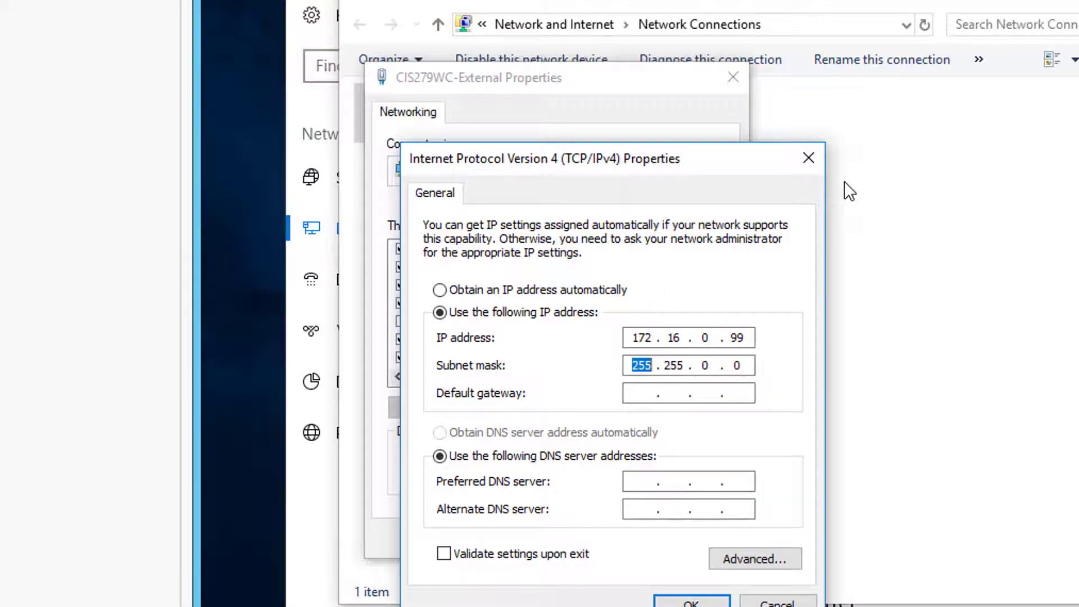
{"action": "type", "text": "255.255.248"}
{"action": "key", "text": "Tab"}
{"action": "type", "text": "172."}
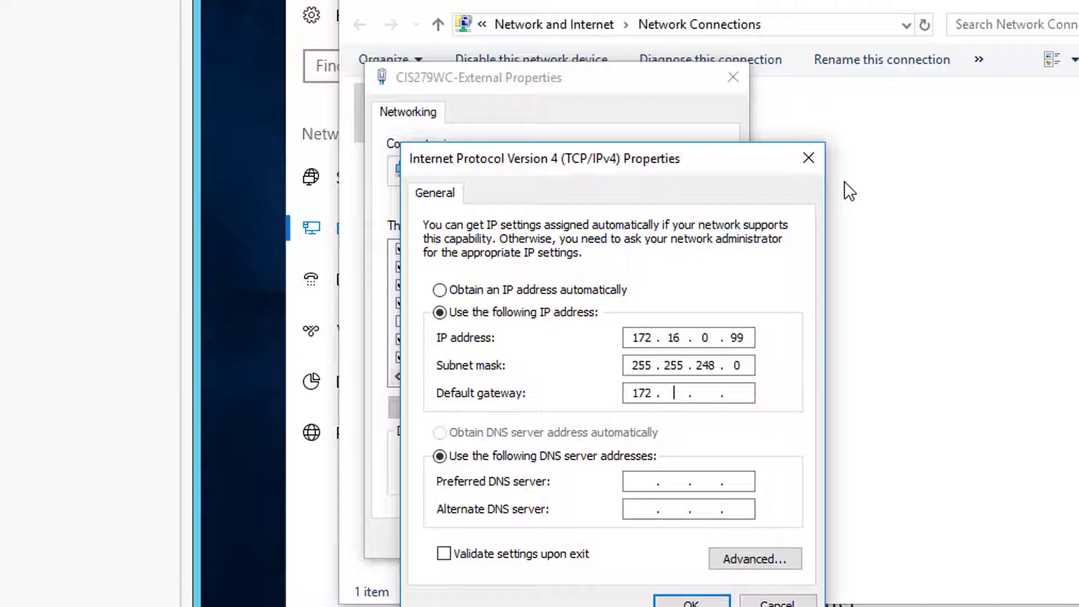
{"action": "type", "text": "16.0.1"}
- Enter DNS servers 172.16.0.10 and 172.16.0.11 and confirm the IPv4 settings
{"action": "key", "text": "Tab"}
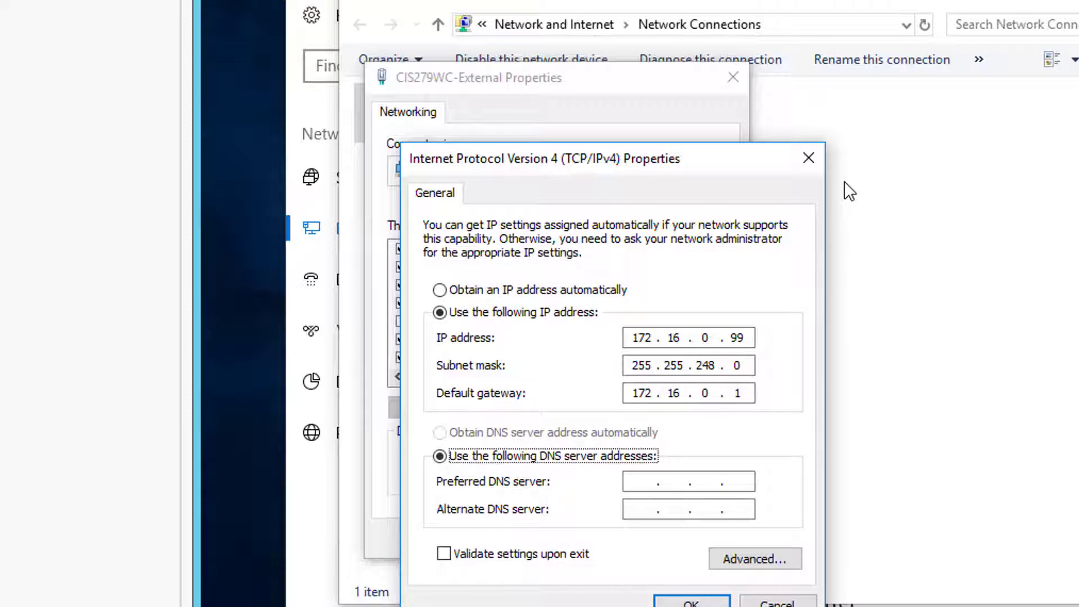
{"action": "key", "text": "Tab"}
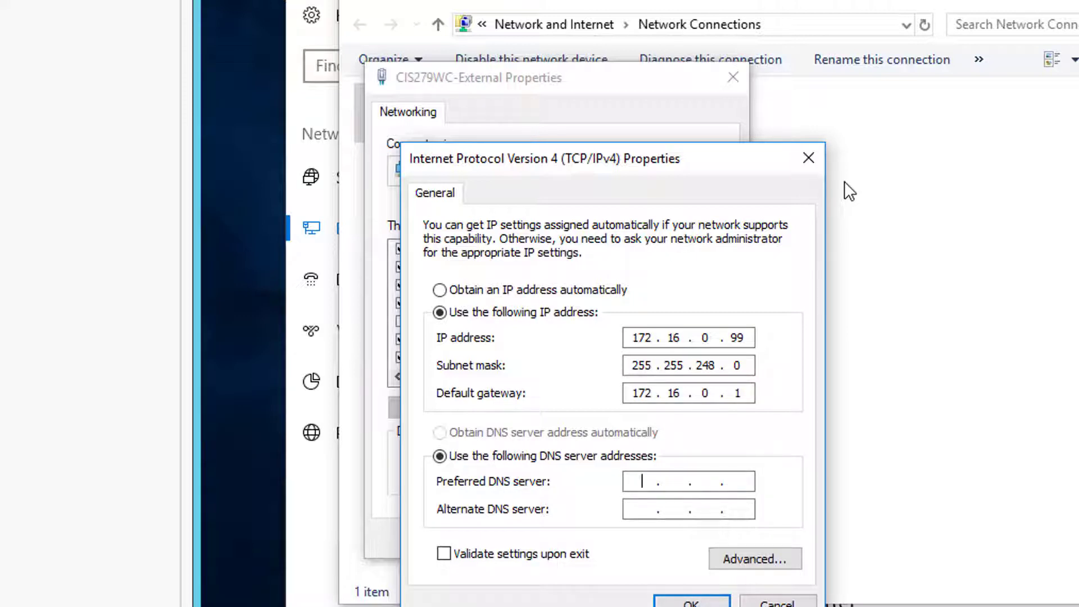
{"action": "type", "text": "172.16.0.10"}
{"action": "key", "text": "Tab"}
{"action": "type", "text": "172 . 16 . 0 "}
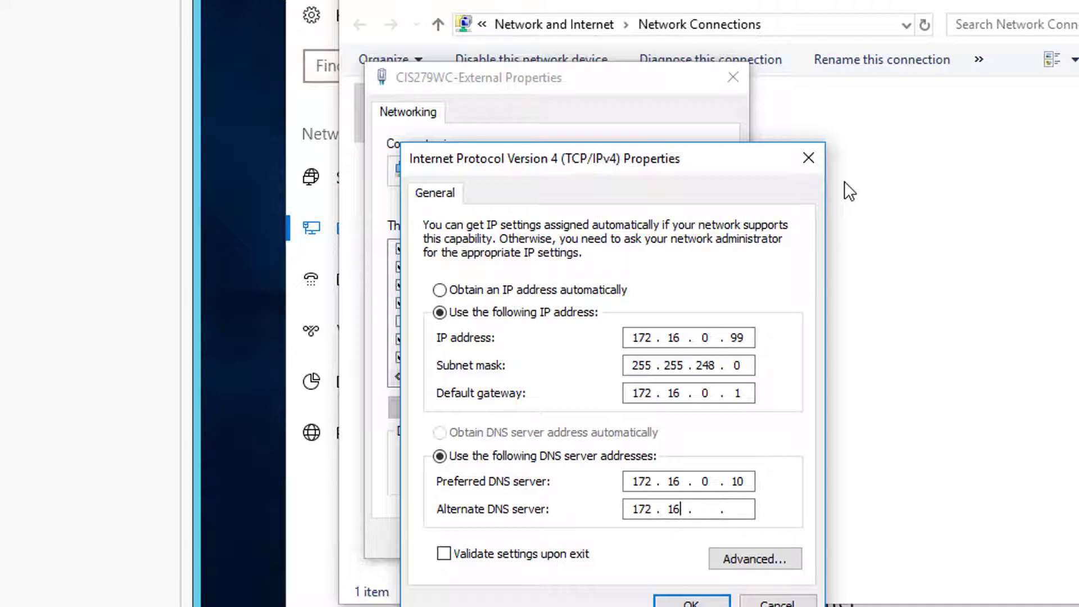
{"action": "type", "text": ". 11"}
{"action": "left_click", "coordinate": [691, 602]}
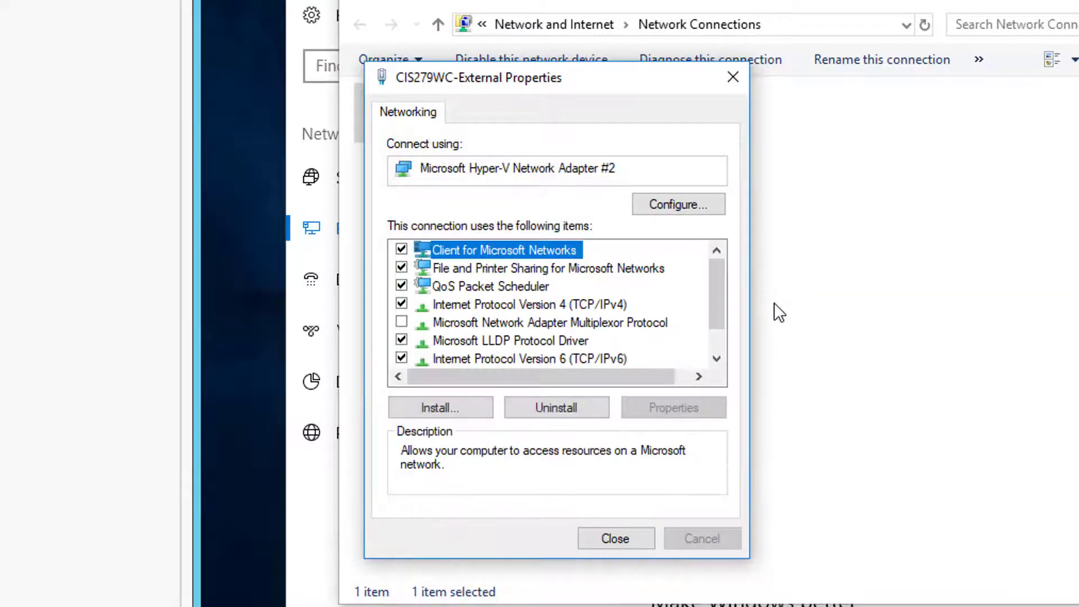
- Close the adapter Properties, Network Connections and Ethernet settings windows
{"action": "left_click", "coordinate": [617, 539]}
{"action": "left_click", "coordinate": [616, 539]}
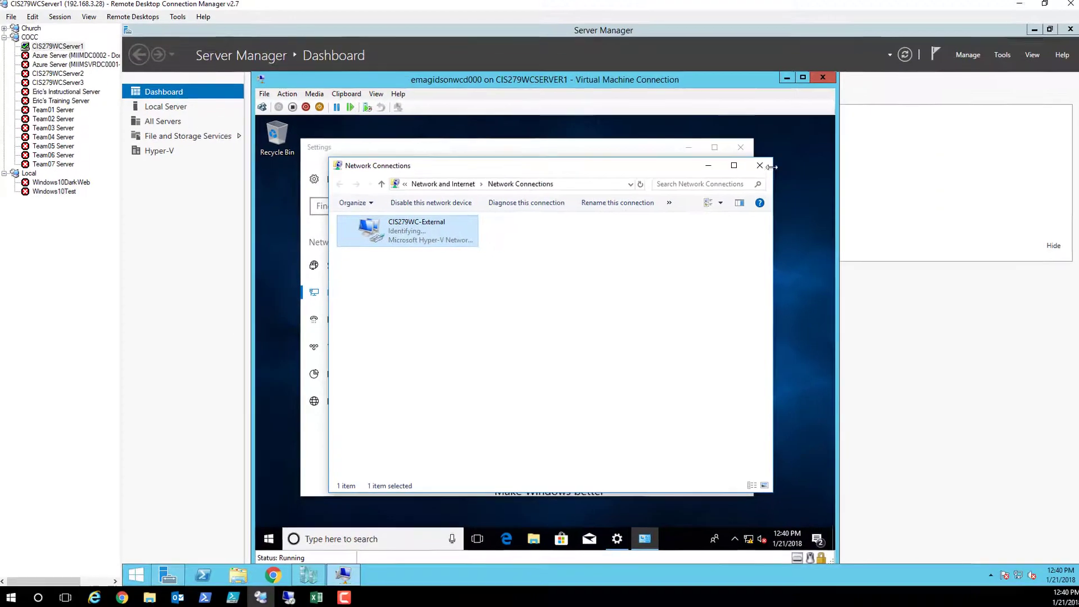
{"action": "left_click", "coordinate": [759, 166]}
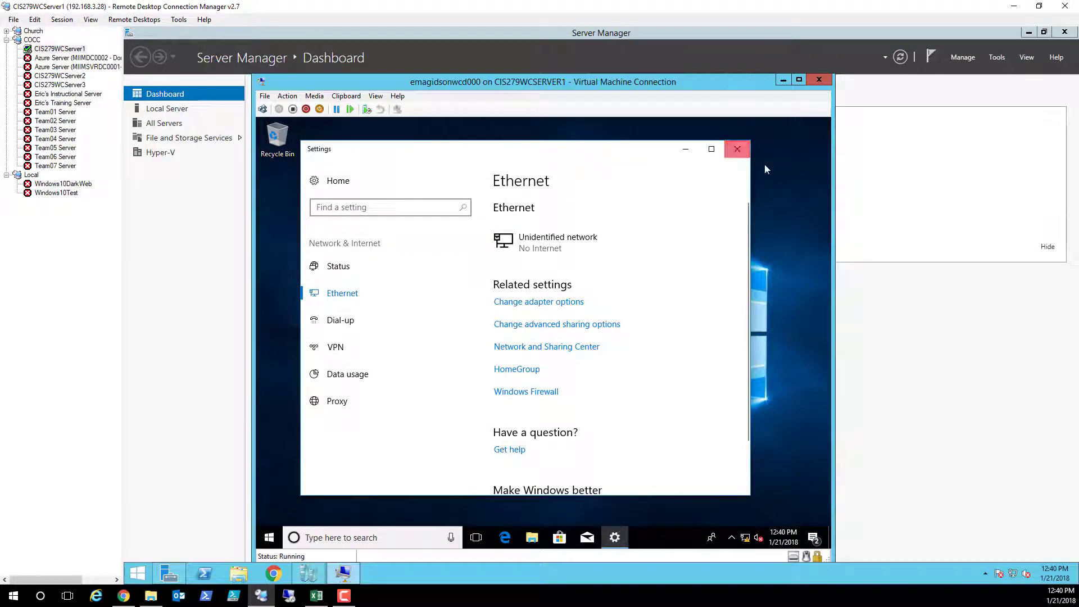
{"action": "left_click", "coordinate": [740, 147]}
{"action": "key", "text": "F10"}
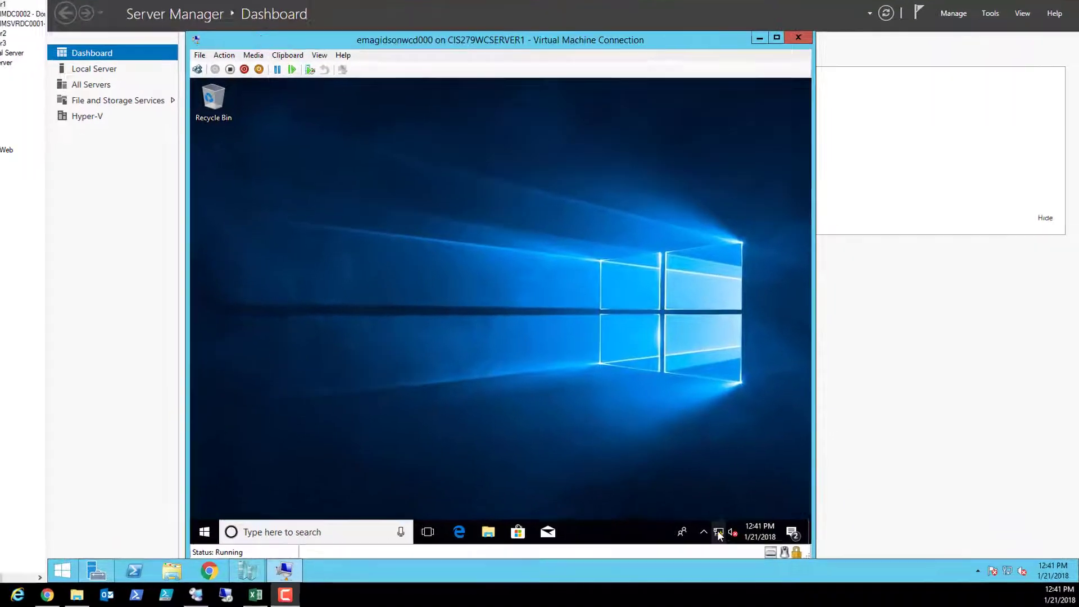
{"action": "mouse_move", "coordinate": [746, 540]}
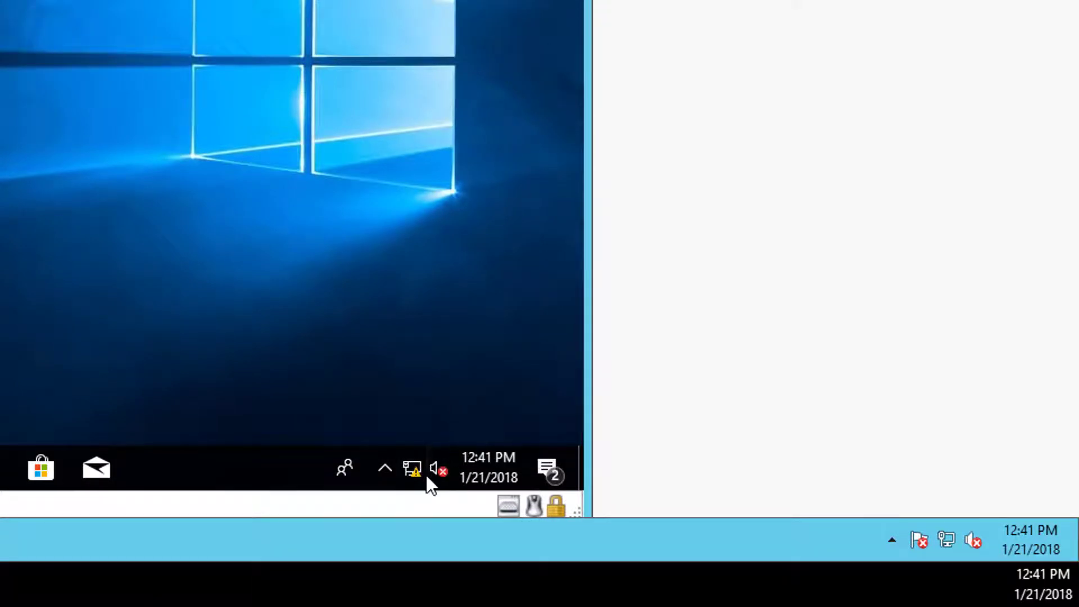
{"action": "mouse_move", "coordinate": [417, 465]}
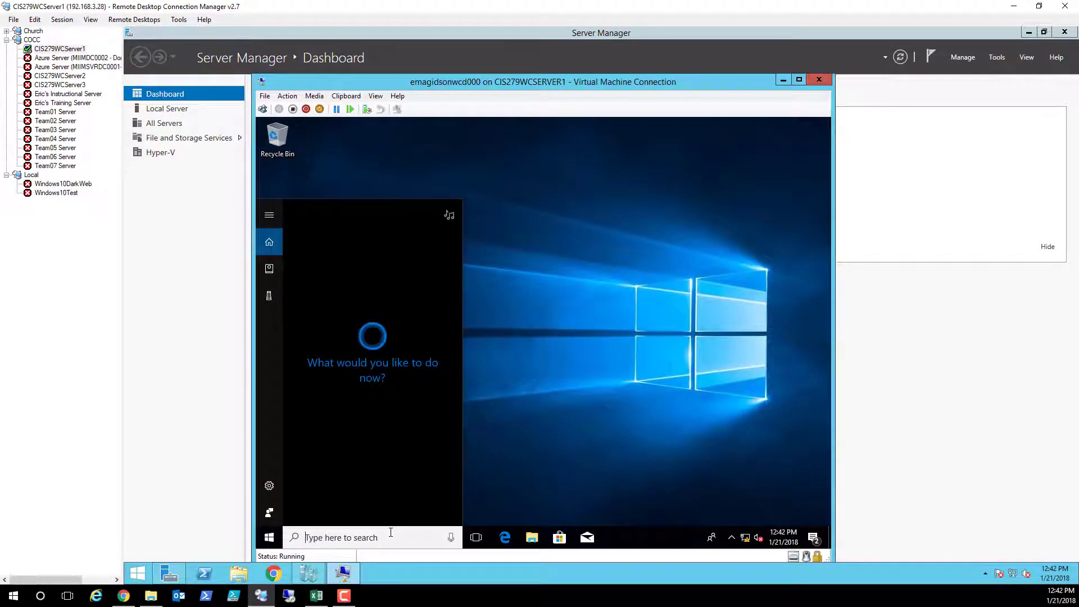
- Search 'power' and run Windows PowerShell as administrator, accepting the UAC prompt
{"action": "type", "text": "power"}
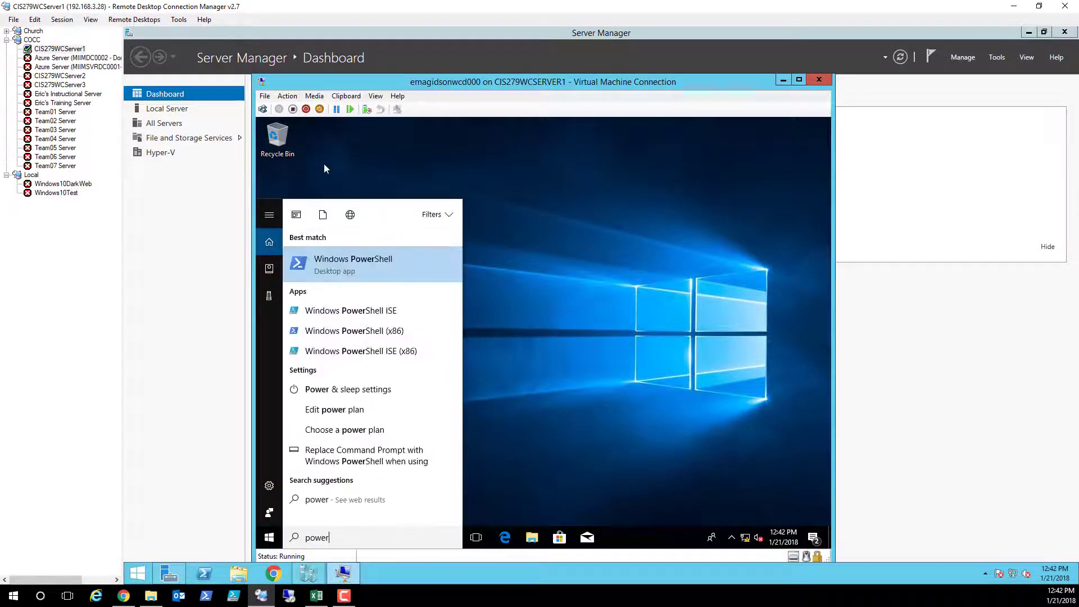
{"action": "right_click", "coordinate": [346, 273]}
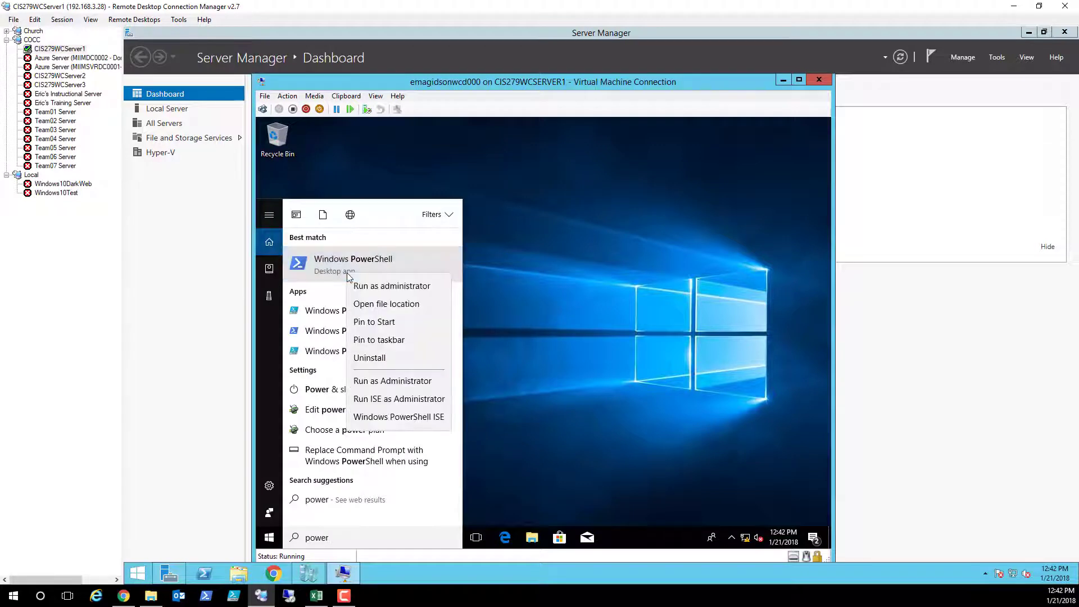
{"action": "left_click", "coordinate": [375, 286]}
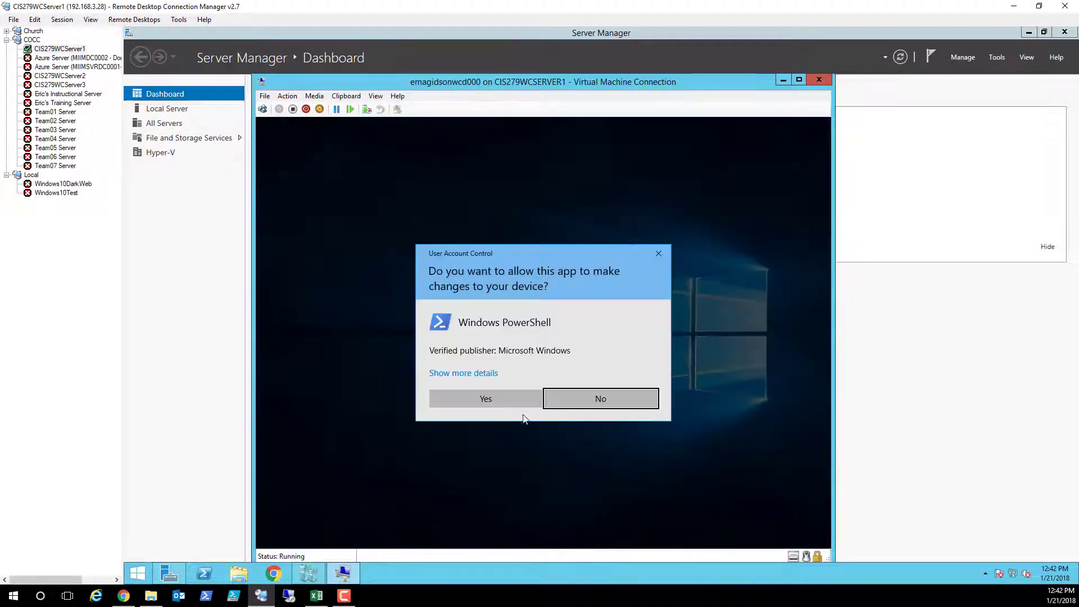
{"action": "left_click", "coordinate": [492, 402]}
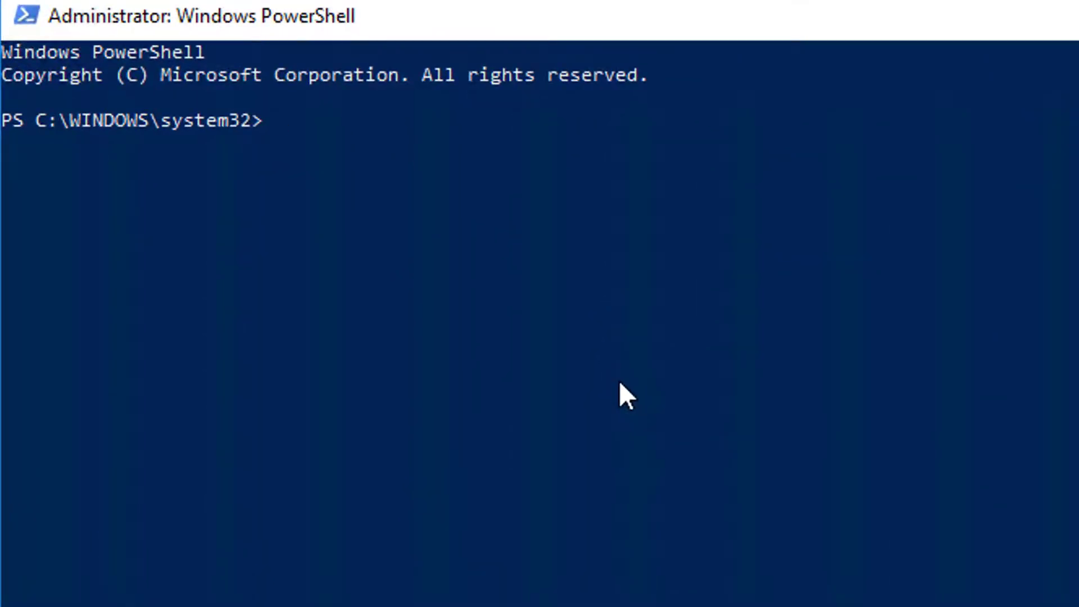
- Evaluate 5*40 and list the full IP configuration to confirm the static 172.16.0.99 address
{"action": "type", "text": "5*40"}
{"action": "key", "text": "Return"}
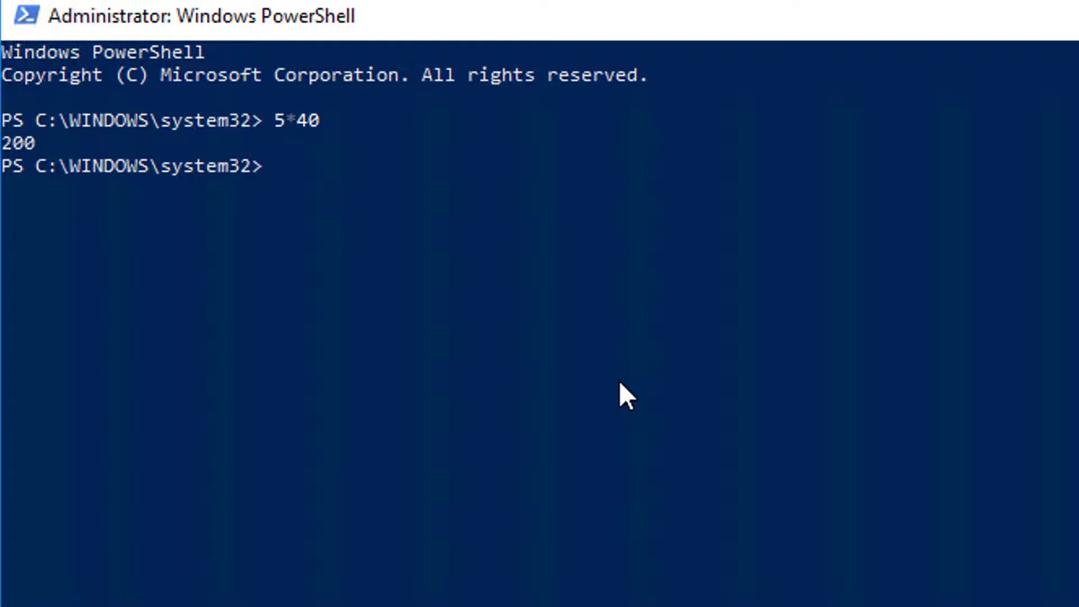
{"action": "type", "text": "ipconfig /"}
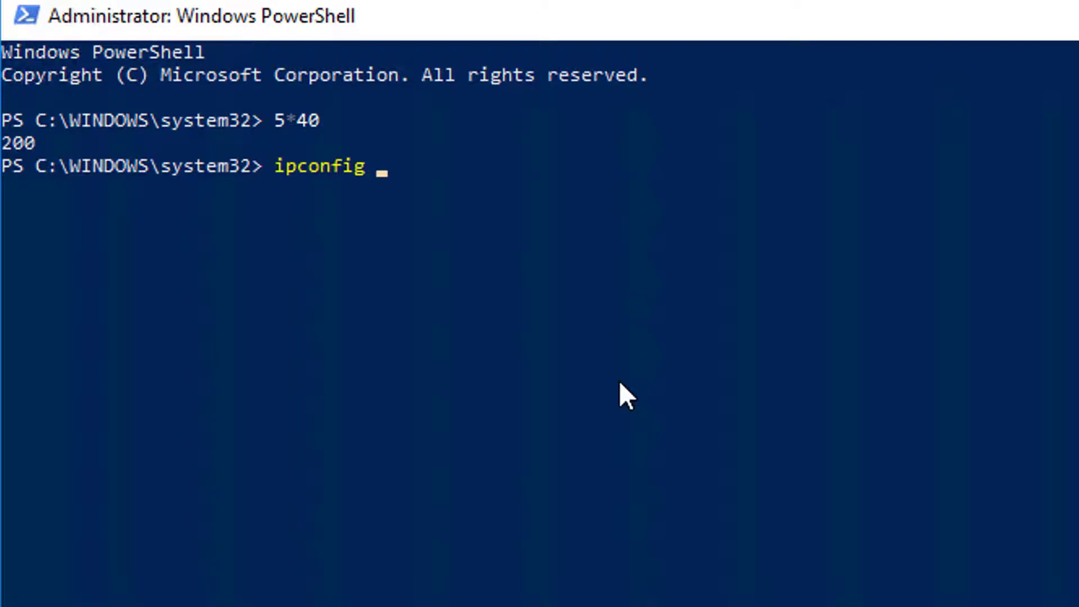
{"action": "type", "text": "all"}
{"action": "key", "text": "Return"}
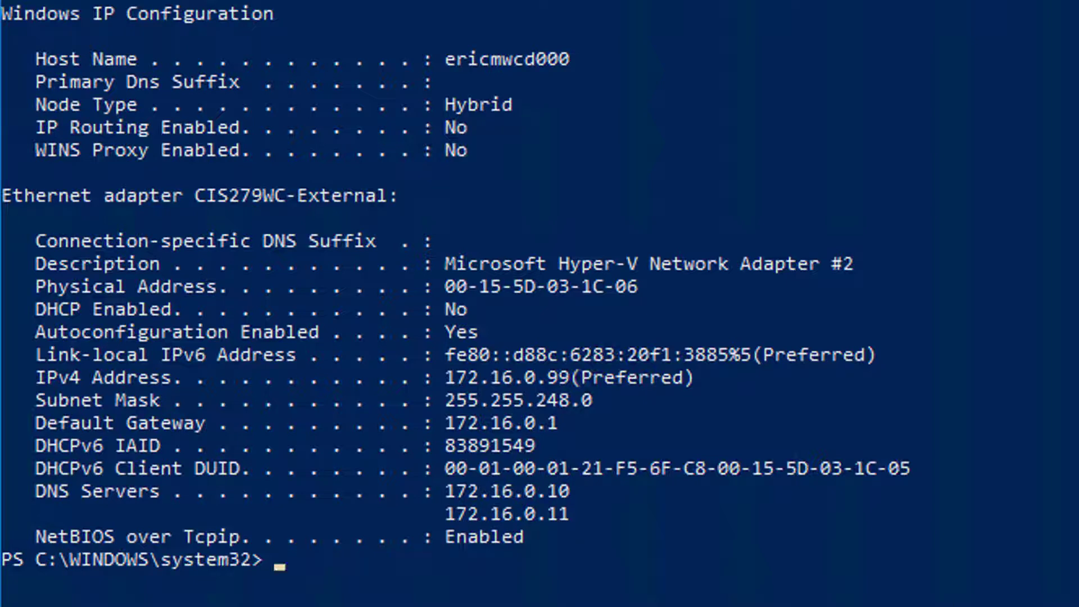
- Ping DNS servers 172.16.0.10 and 172.16.0.11 successfully, then close PowerShell
{"action": "type", "text": "ping "}
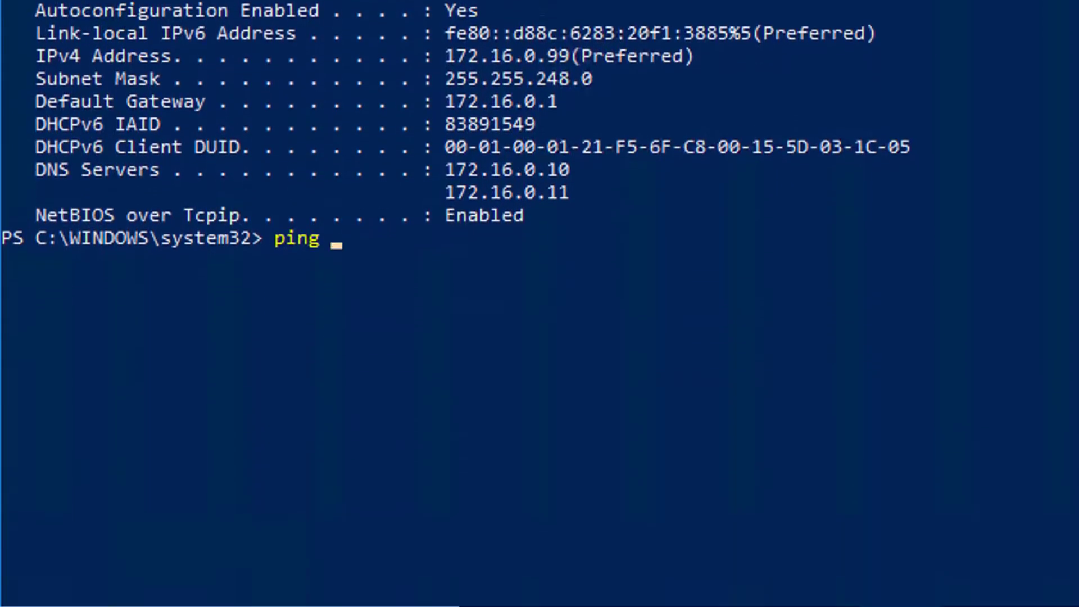
{"action": "type", "text": "172.16.0.10"}
{"action": "key", "text": "Return"}
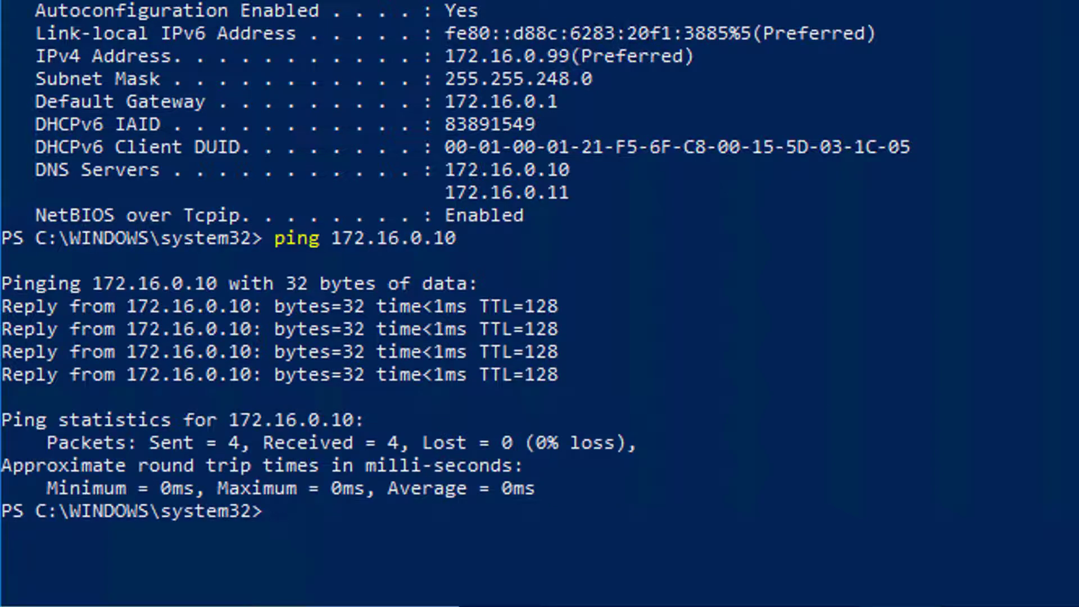
{"action": "key", "text": "Up"}
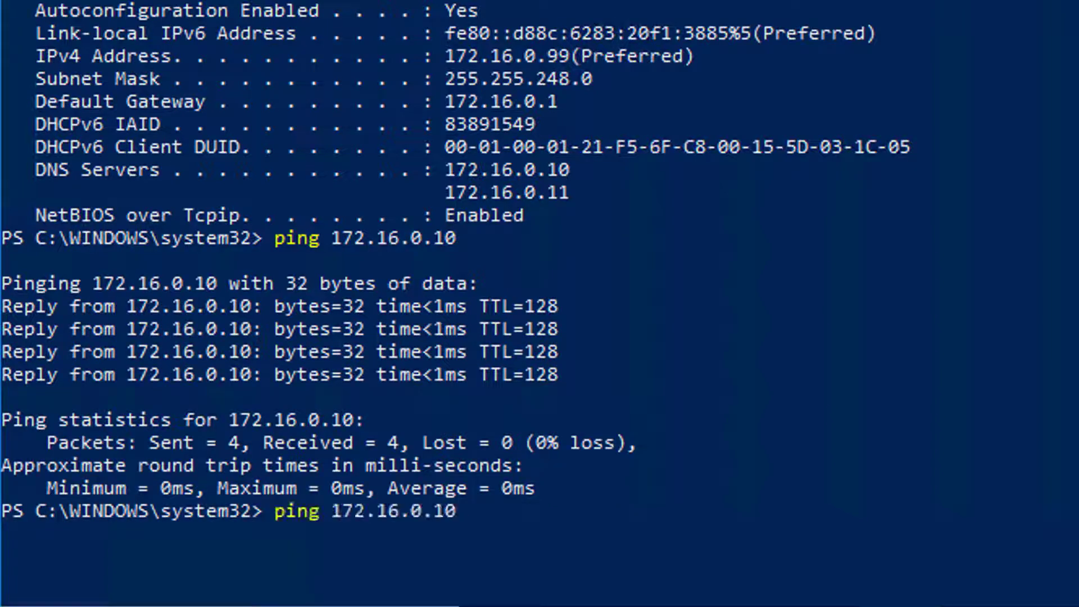
{"action": "key", "text": "BackSpace"}
{"action": "type", "text": "1"}
{"action": "key", "text": "Return"}
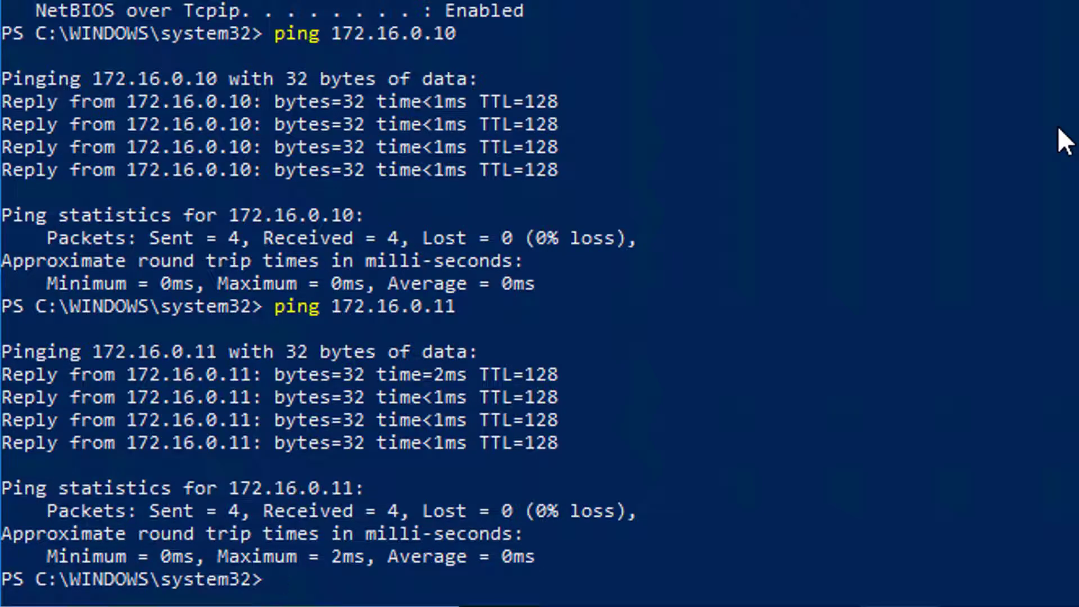
{"action": "left_click", "coordinate": [814, 77]}
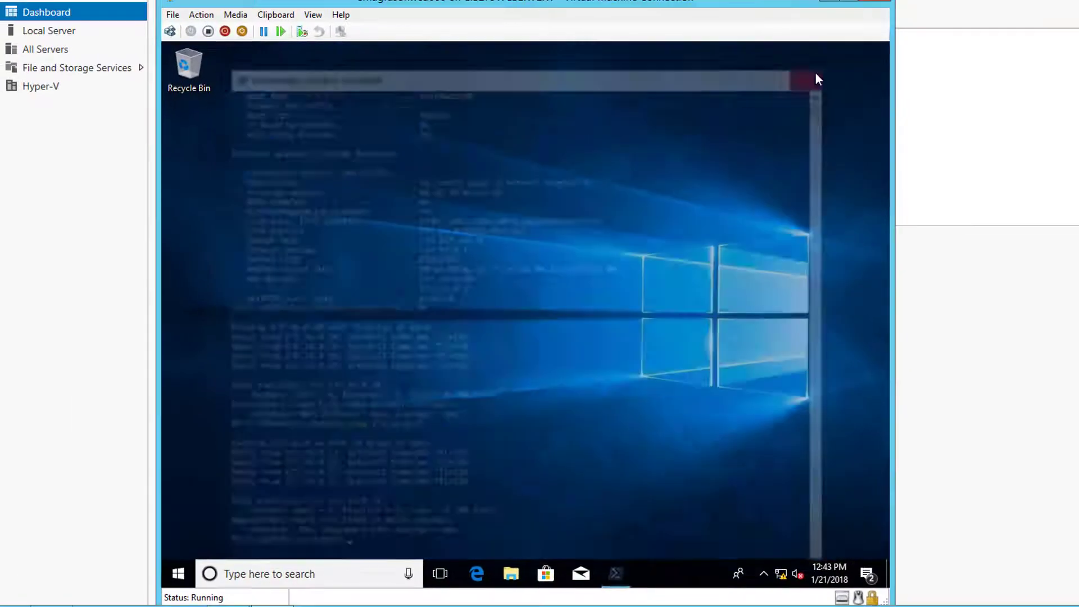
- Search 'join' to reach Access work or school settings and choose Connect
{"action": "left_click", "coordinate": [315, 571]}
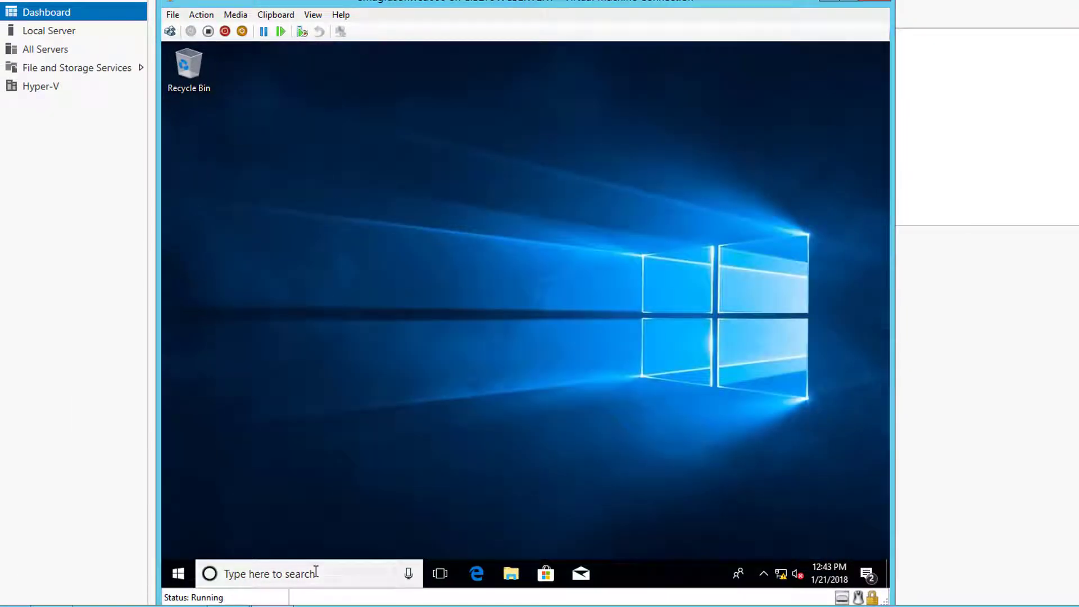
{"action": "type", "text": "join"}
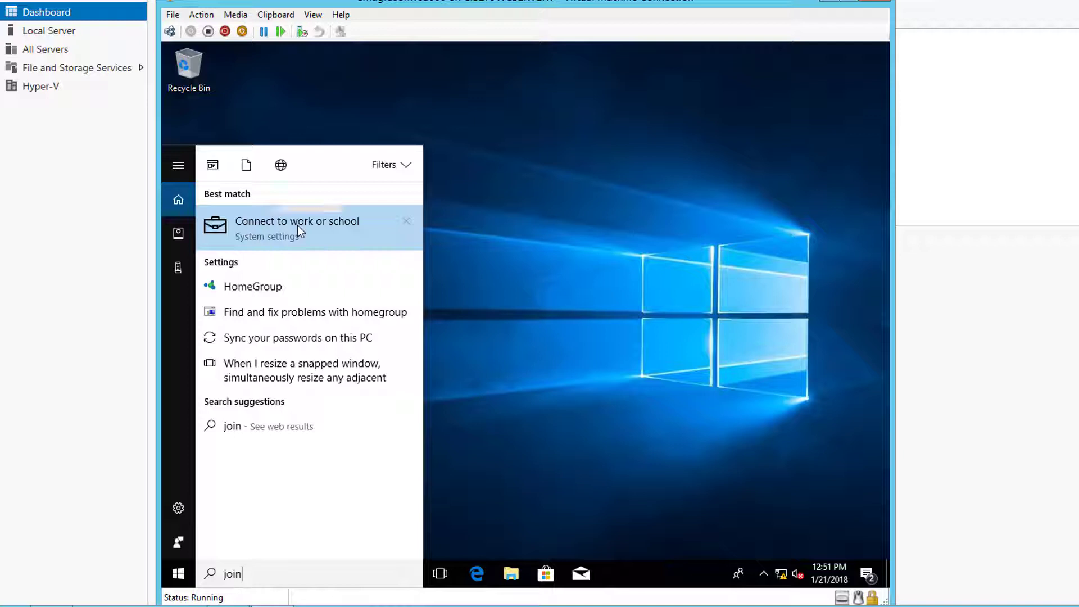
{"action": "key", "text": "Return"}
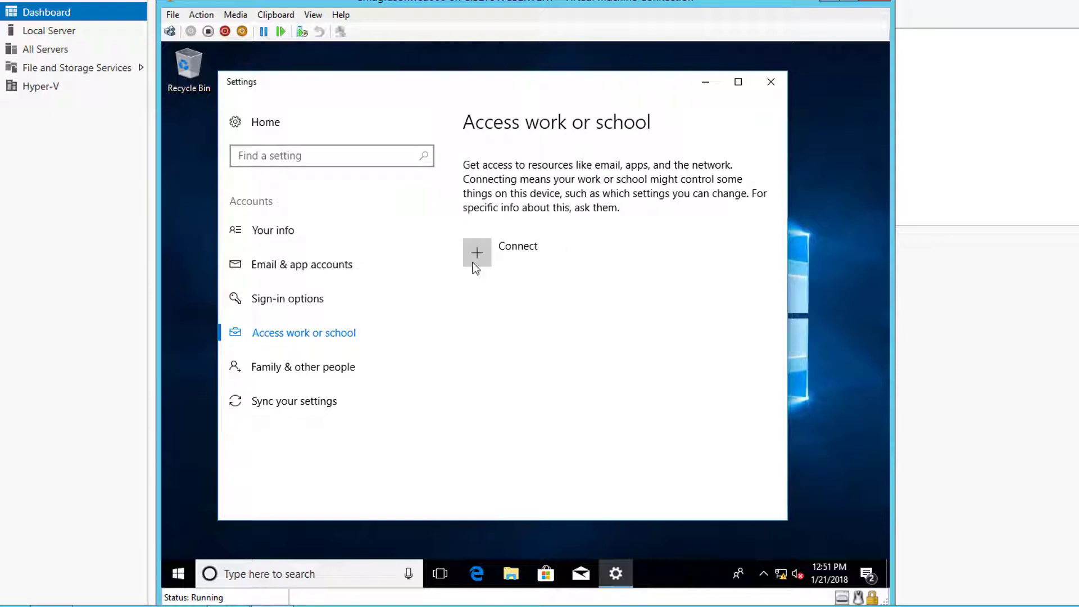
{"action": "left_click", "coordinate": [478, 252]}
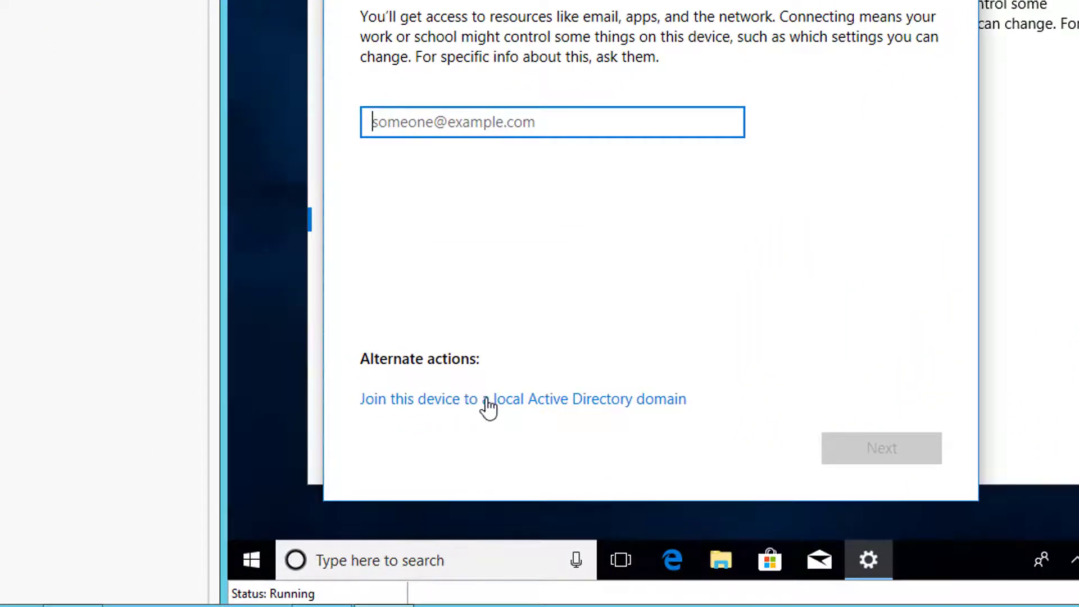
- Choose to join a local Active Directory domain and enter corp as the domain
{"action": "left_click", "coordinate": [487, 400]}
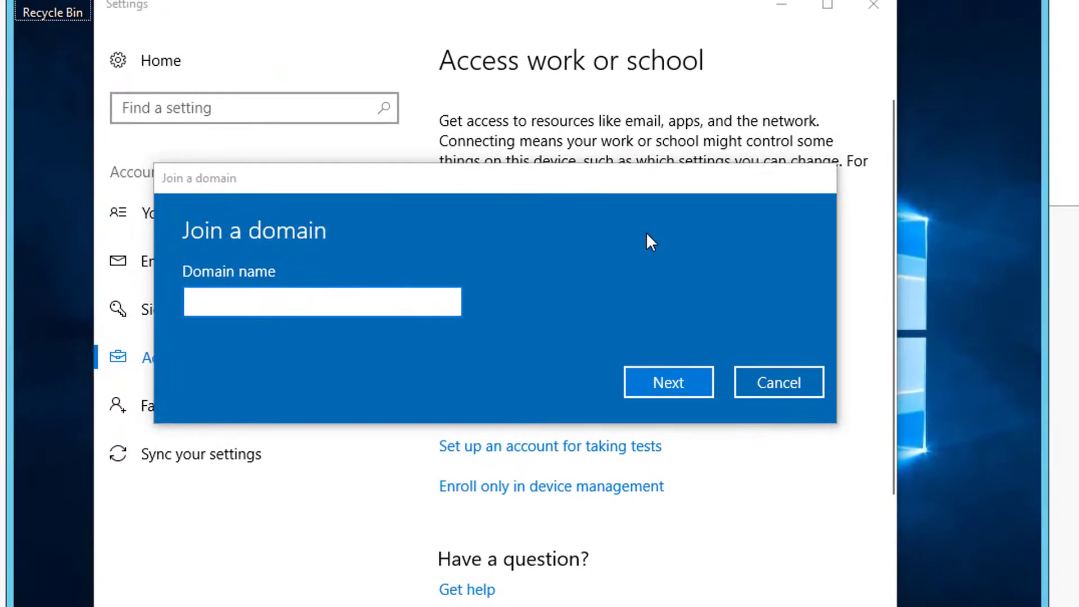
{"action": "left_click", "coordinate": [256, 315]}
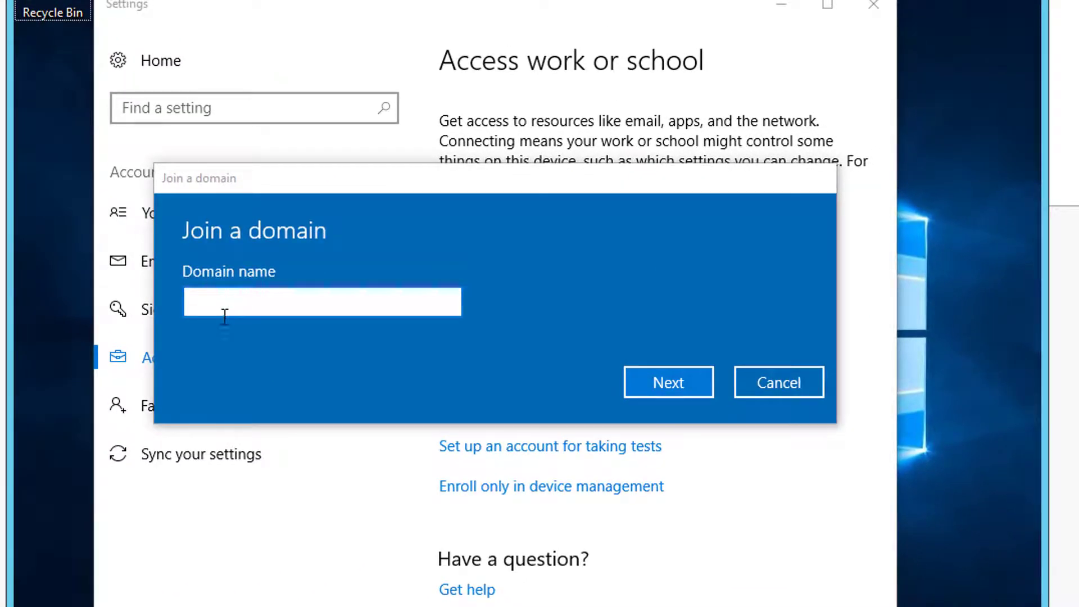
{"action": "left_click", "coordinate": [223, 307]}
{"action": "type", "text": "corp"}
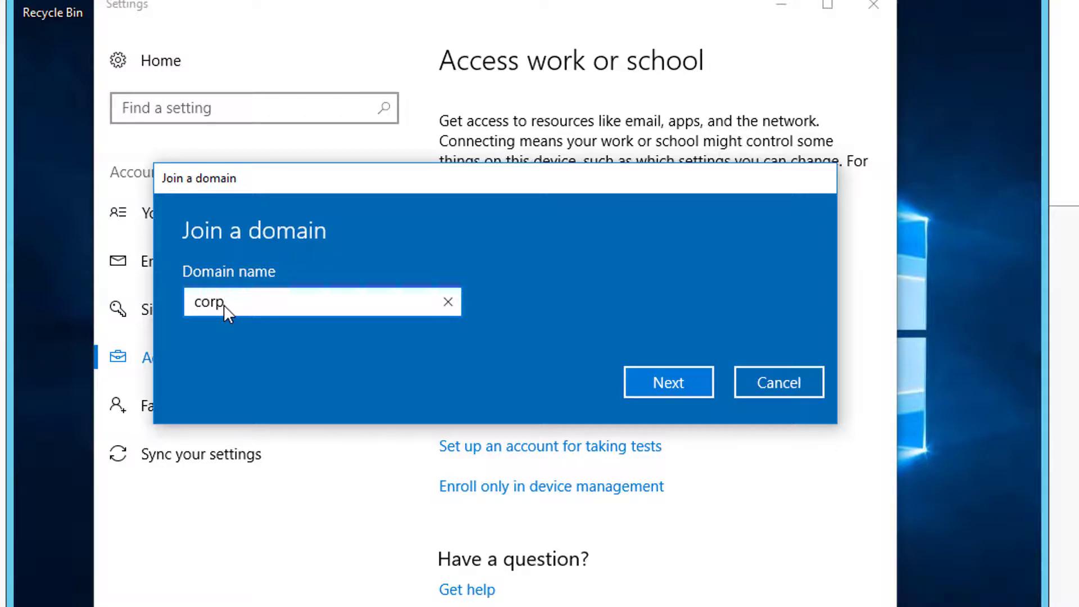
{"action": "left_click", "coordinate": [688, 381]}
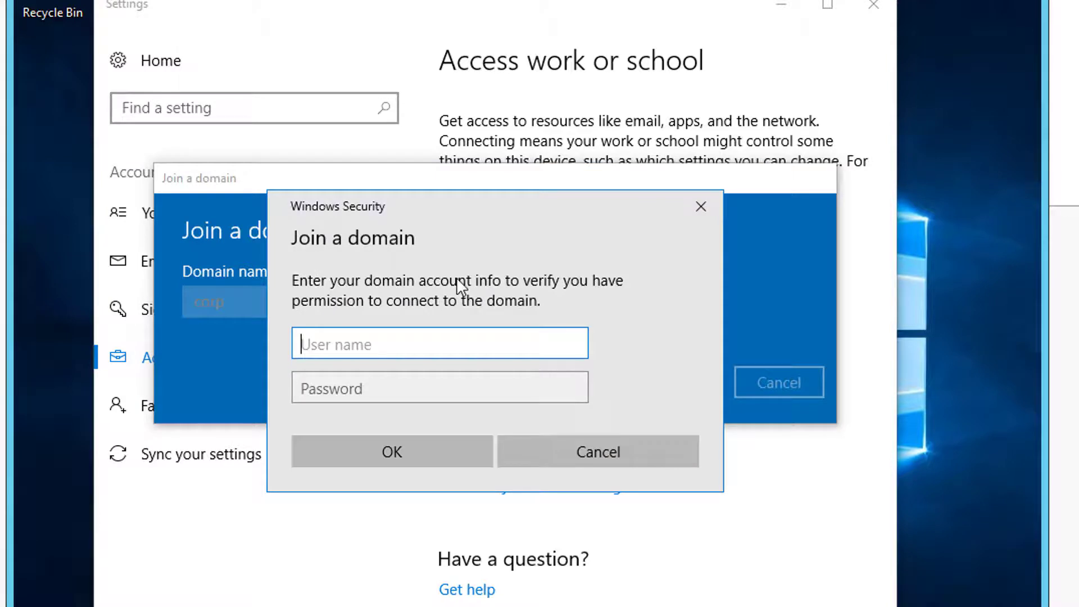
- Authenticate the join as corp\administrator with the domain administrator password
{"action": "type", "text": "administrator"}
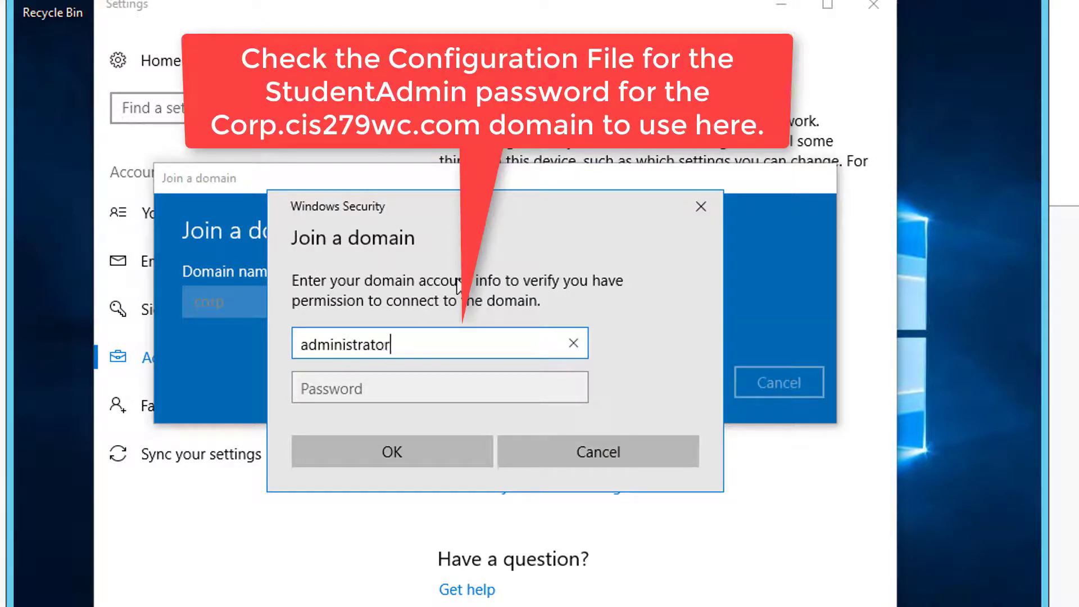
{"action": "key", "text": "Tab"}
{"action": "type", "text": "******"}
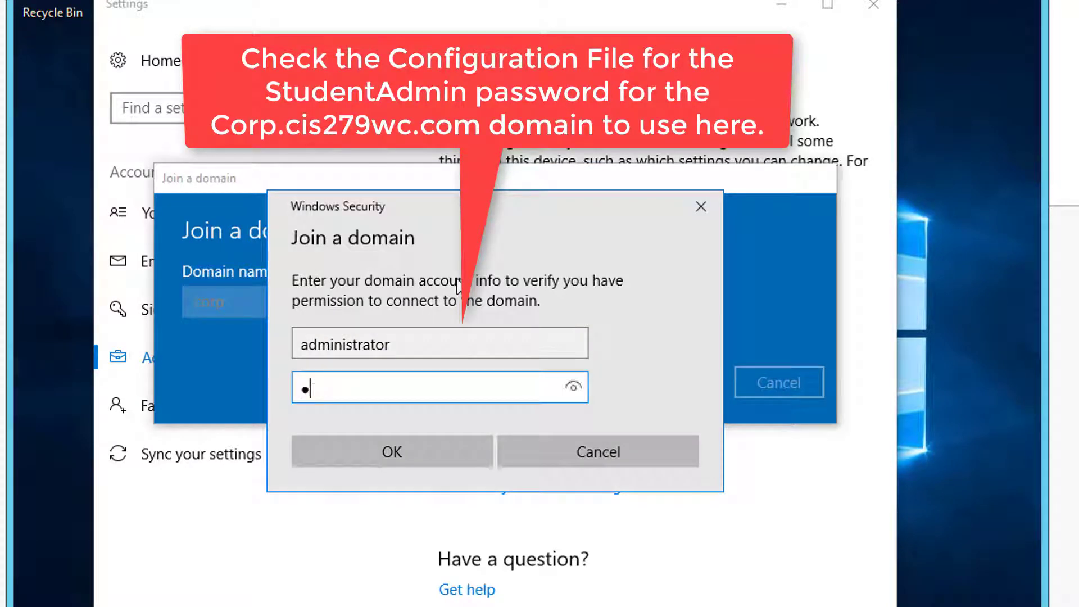
{"action": "key", "text": "BackSpace"}
{"action": "key", "text": "BackSpace"}
{"action": "key", "text": "BackSpace"}
{"action": "key", "text": "BackSpace"}
{"action": "key", "text": "BackSpace"}
{"action": "key", "text": "BackSpace"}
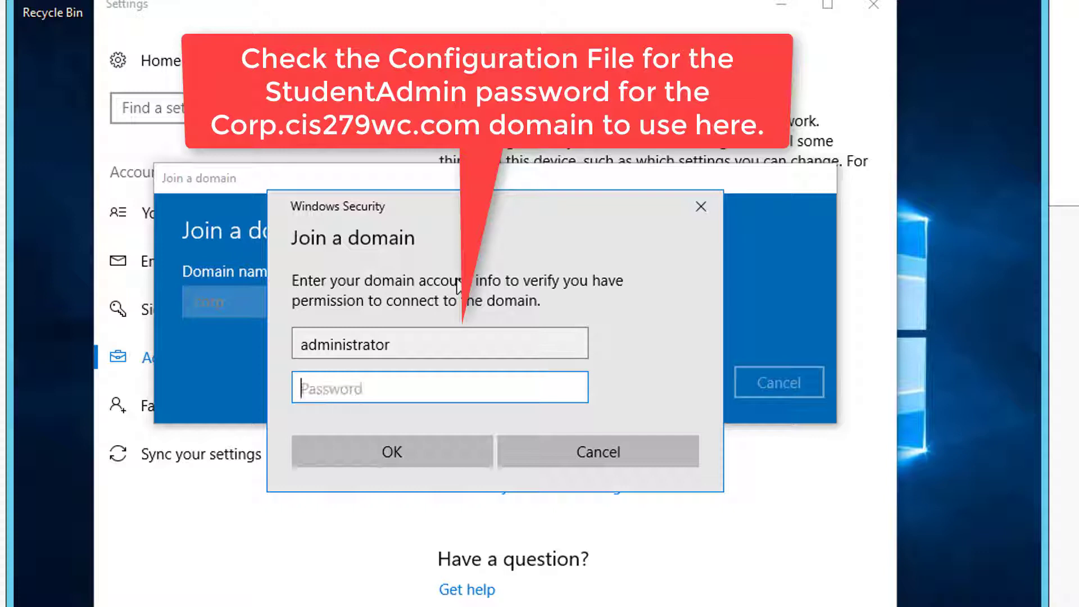
{"action": "left_click_drag", "start_coordinate": [407, 348], "coordinate": [286, 341]}
{"action": "type", "text": "cor"}
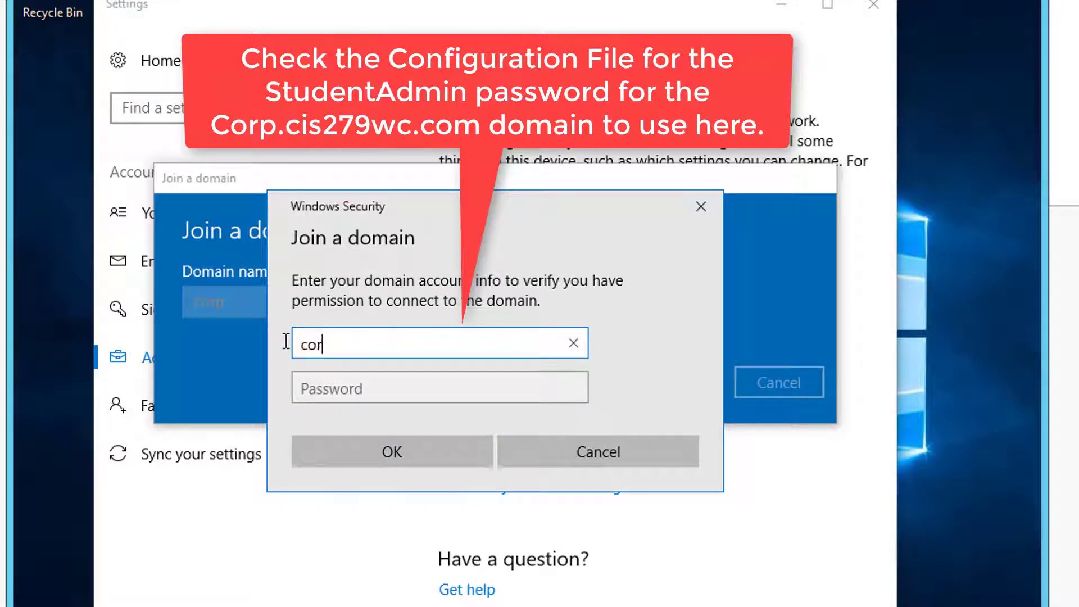
{"action": "type", "text": "p\\administrator"}
{"action": "key", "text": "Tab"}
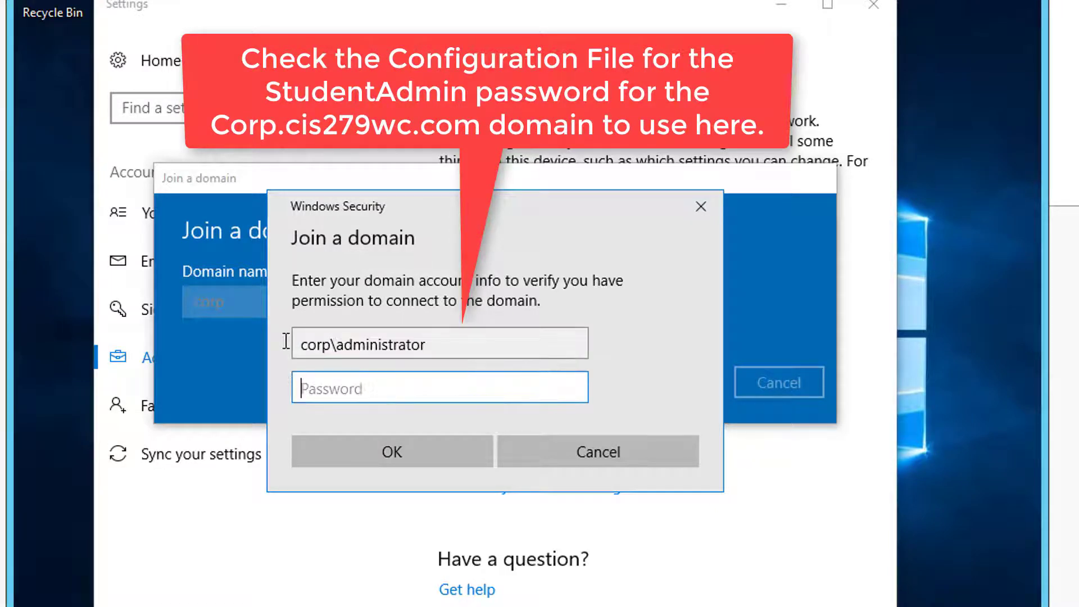
{"action": "type", "text": "•••••••"}
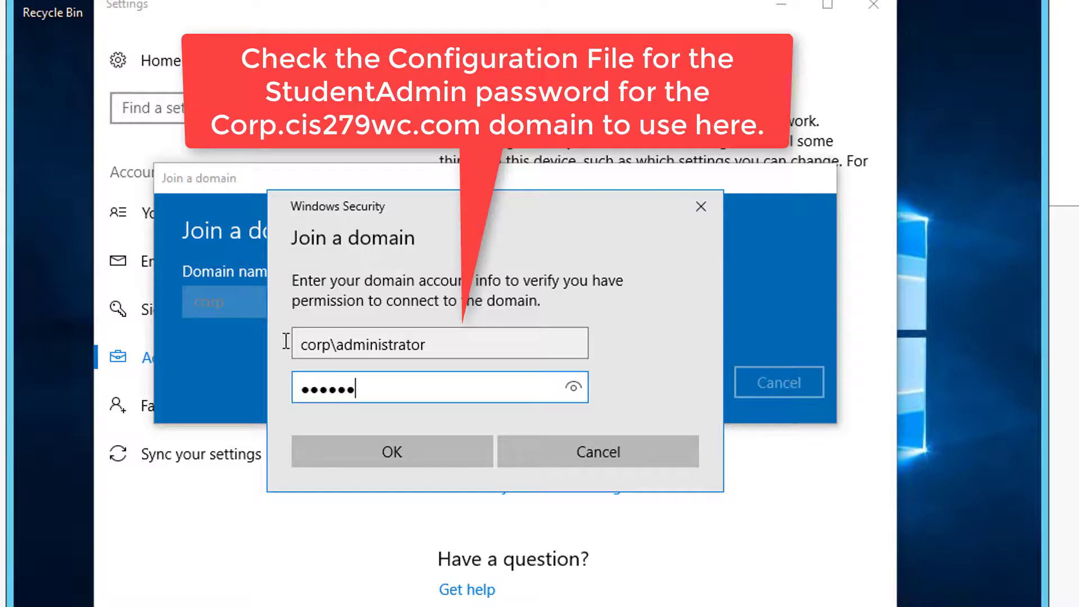
{"action": "type", "text": "•••••••"}
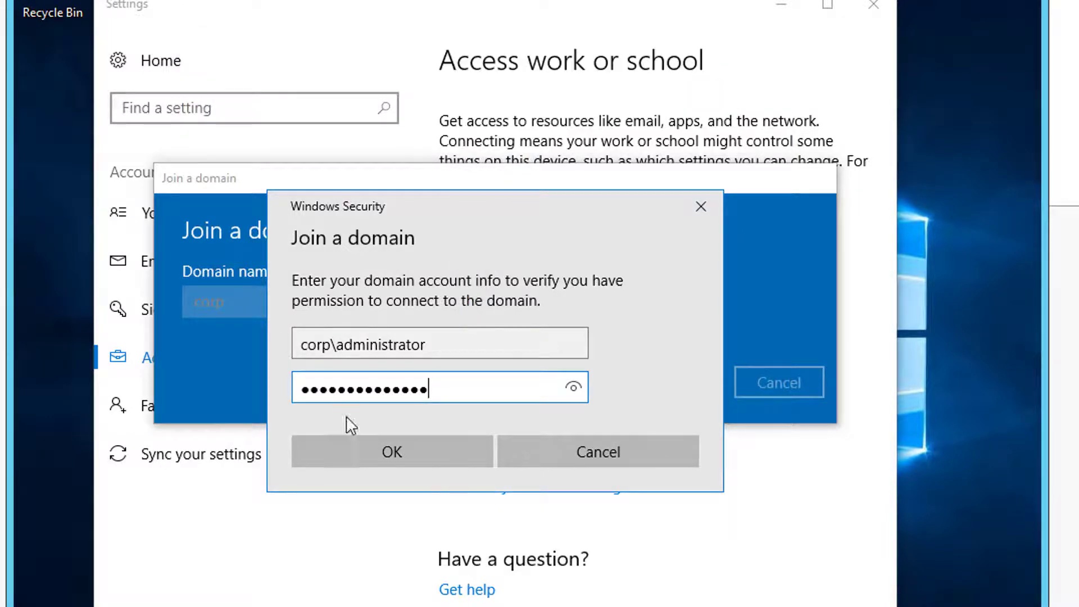
{"action": "left_click", "coordinate": [383, 451]}
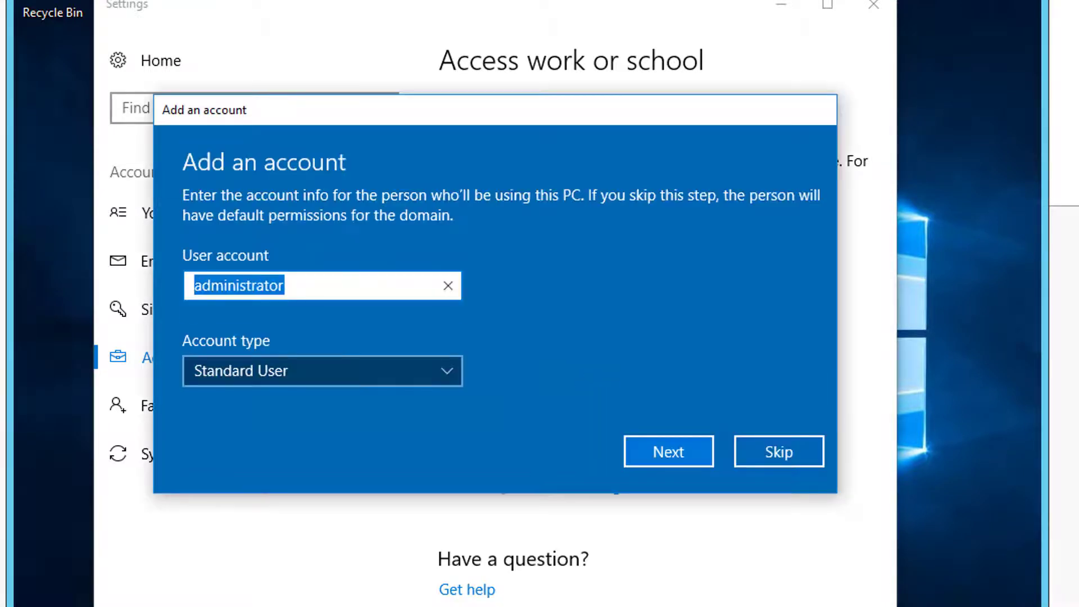
- Enter the domain user's name as a Standard User, skip adding the account, and restart the PC
{"action": "left_click", "coordinate": [445, 374]}
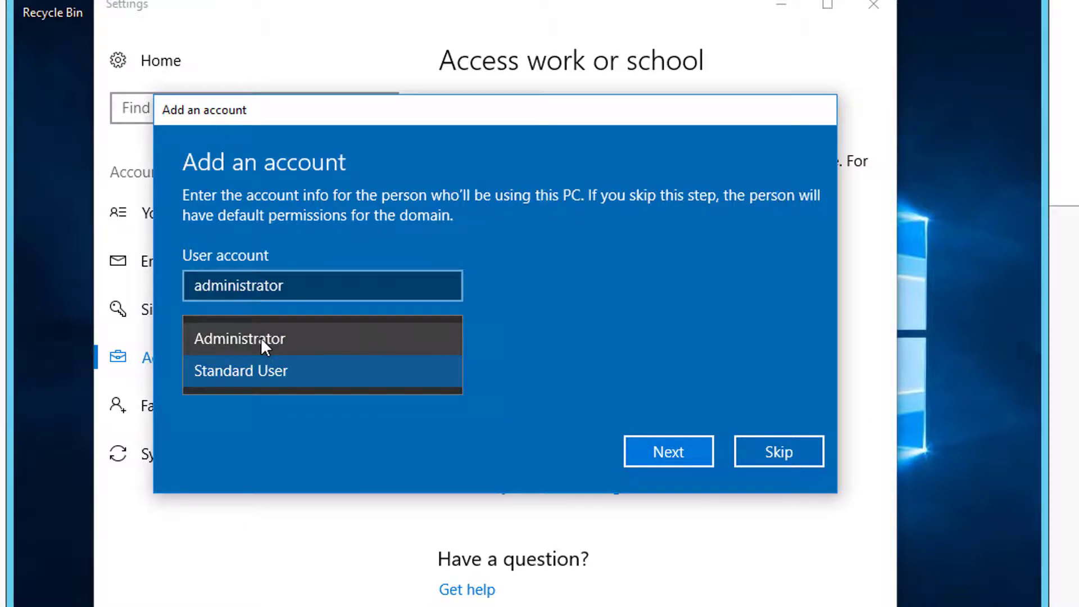
{"action": "left_click", "coordinate": [265, 372]}
{"action": "left_click_drag", "start_coordinate": [306, 288], "coordinate": [168, 283]}
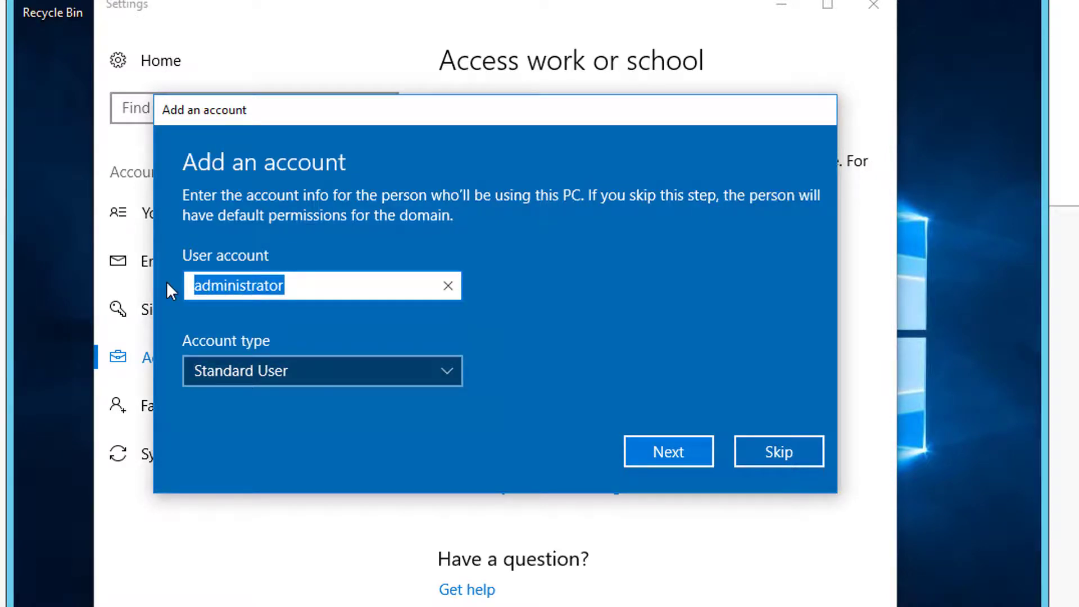
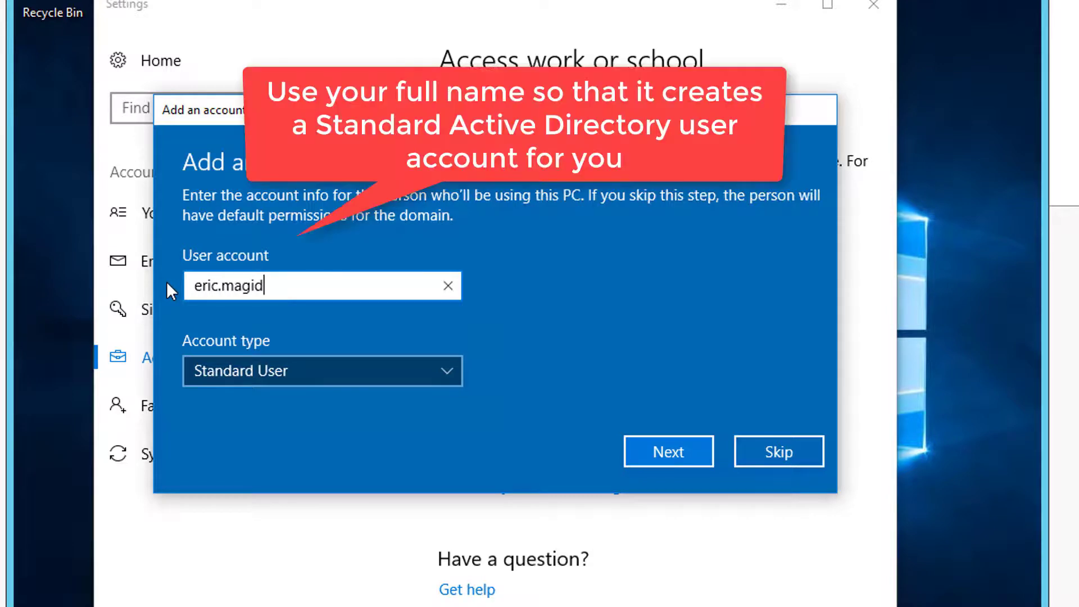
{"action": "left_click", "coordinate": [781, 451]}
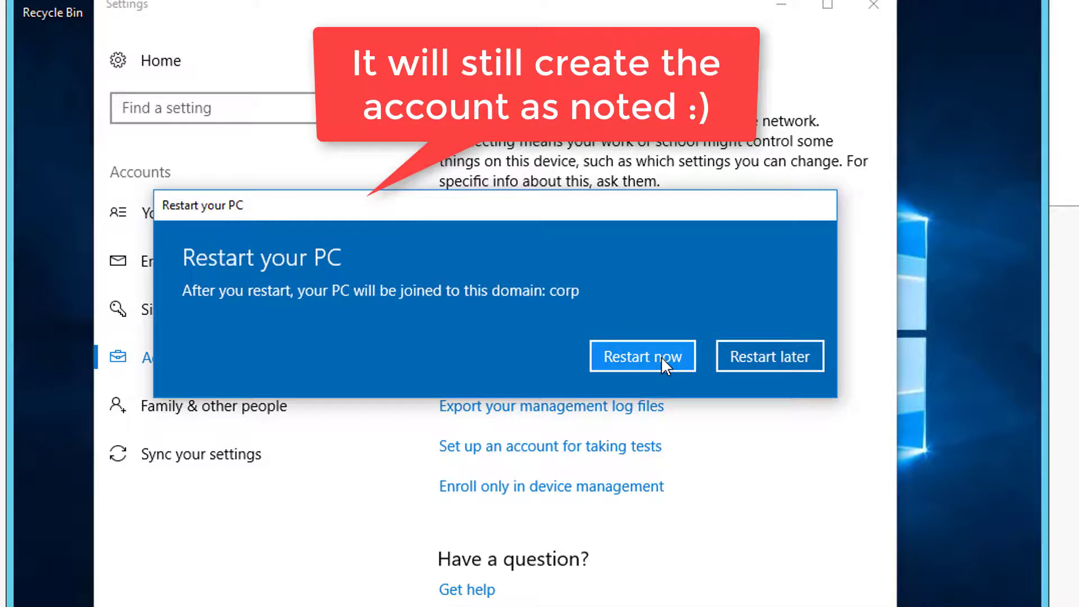
{"action": "left_click", "coordinate": [661, 356]}
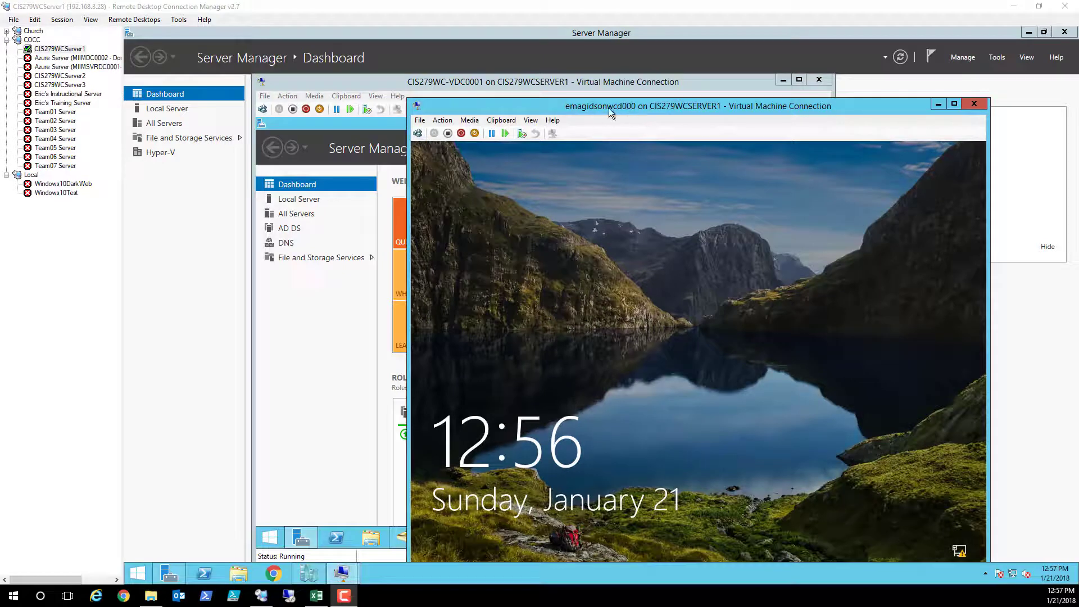
- Sign in to the VM as Other user with the domain user's name and password
{"action": "left_click", "coordinate": [418, 135]}
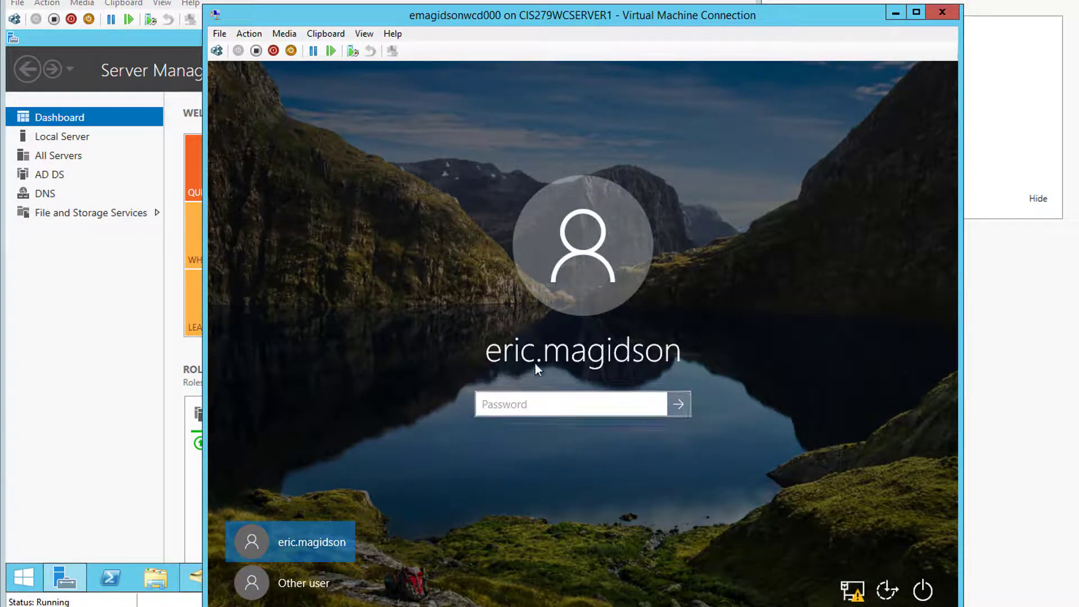
{"action": "left_click", "coordinate": [302, 585]}
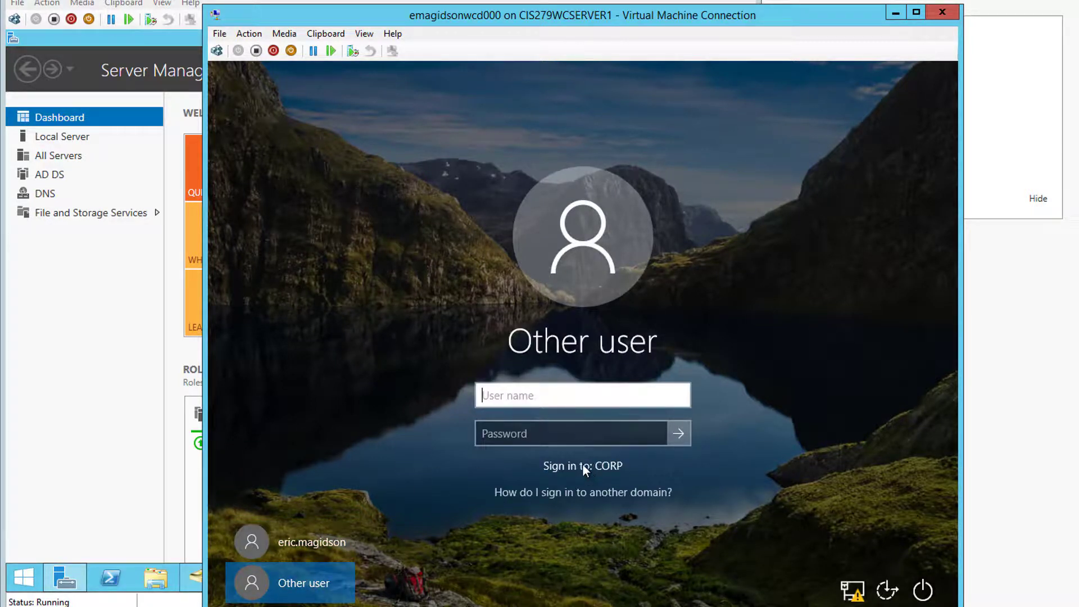
{"action": "left_click", "coordinate": [540, 441]}
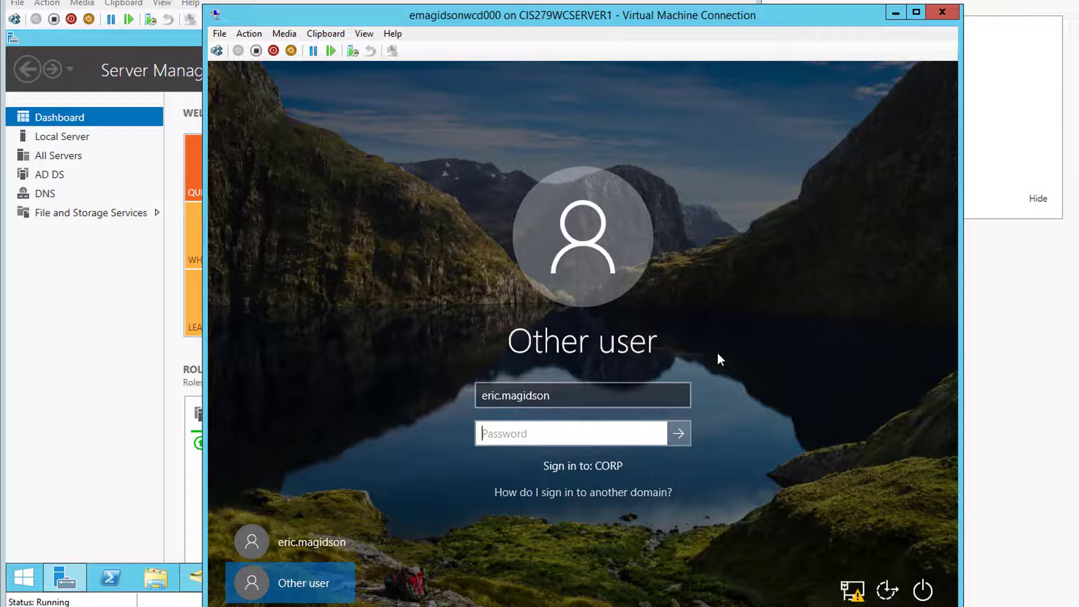
{"action": "type", "text": "•••••••••••••"}
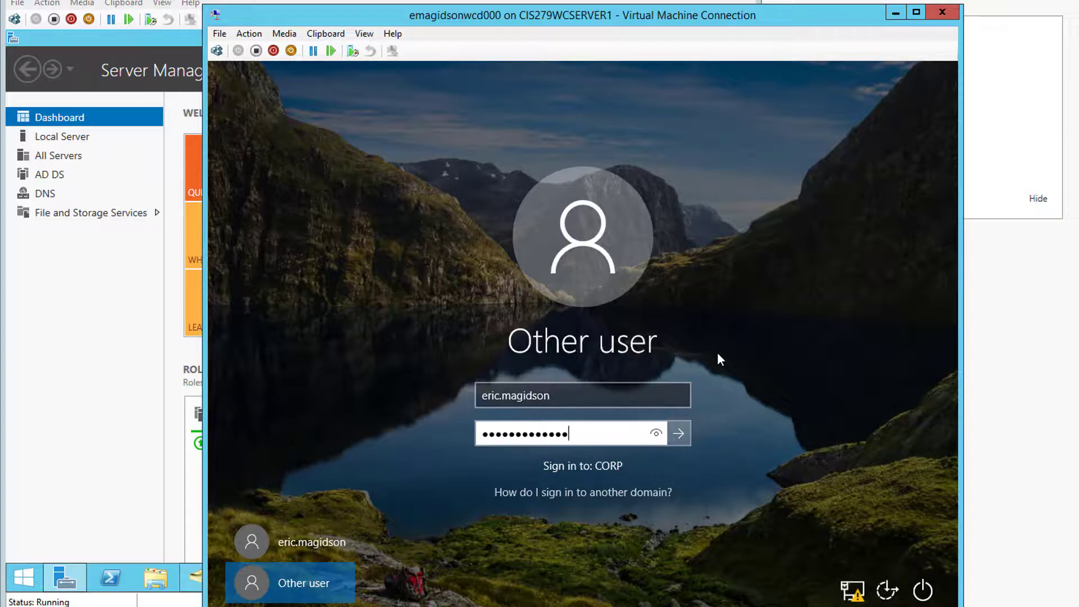
{"action": "type", "text": "•"}
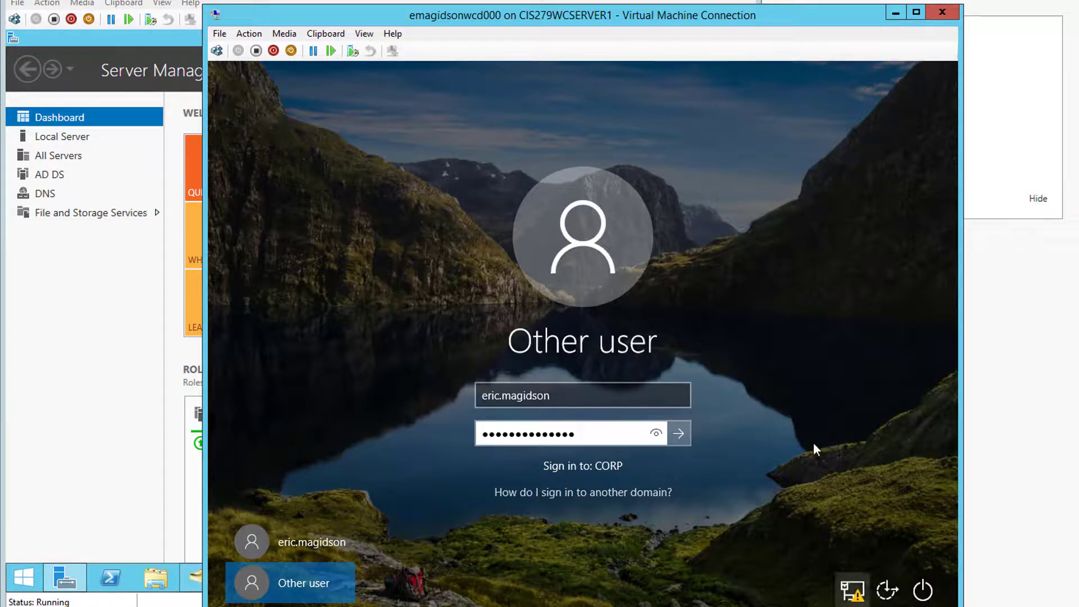
{"action": "key", "text": "Return"}
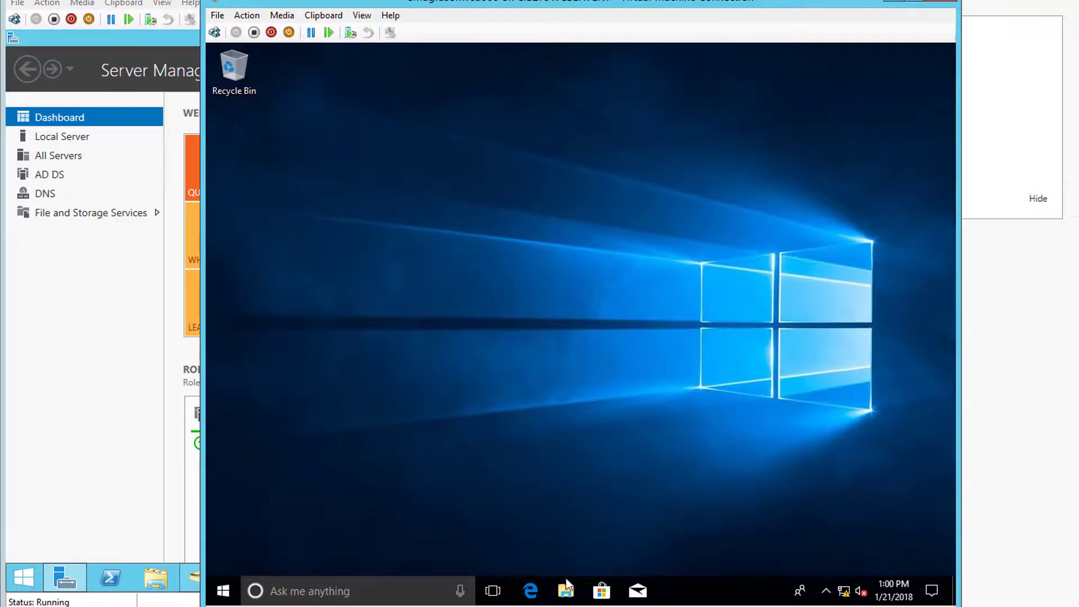
{"action": "left_click", "coordinate": [566, 591]}
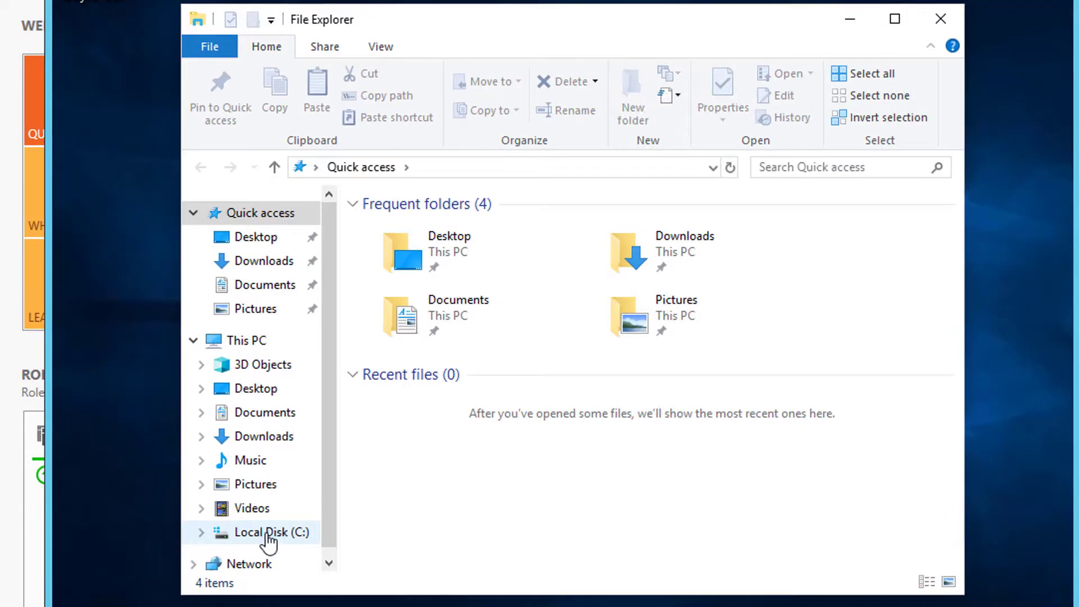
{"action": "left_click", "coordinate": [366, 484]}
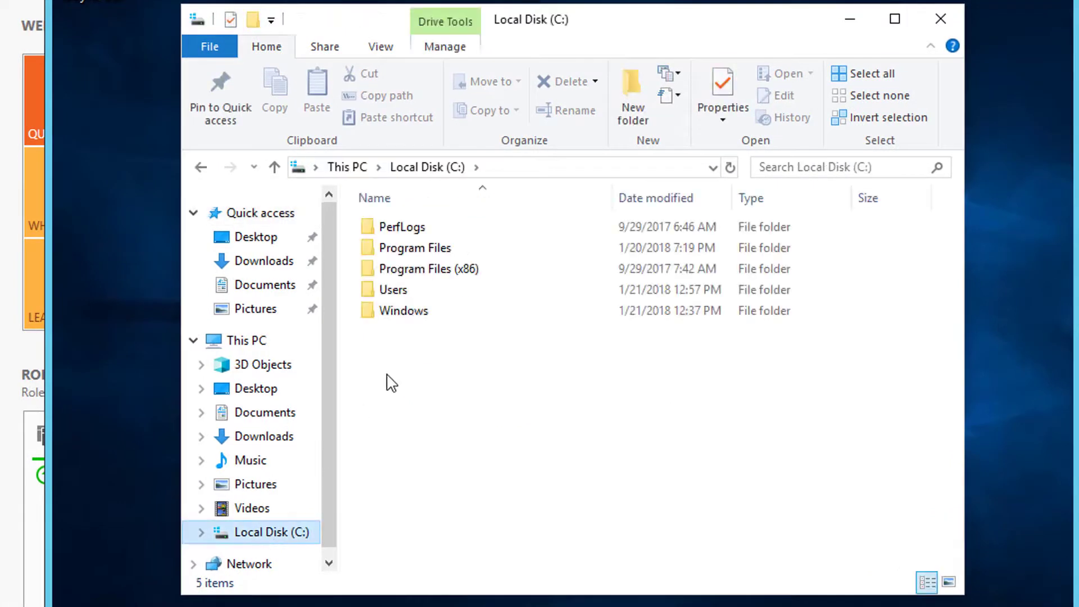
{"action": "double_click", "coordinate": [393, 290]}
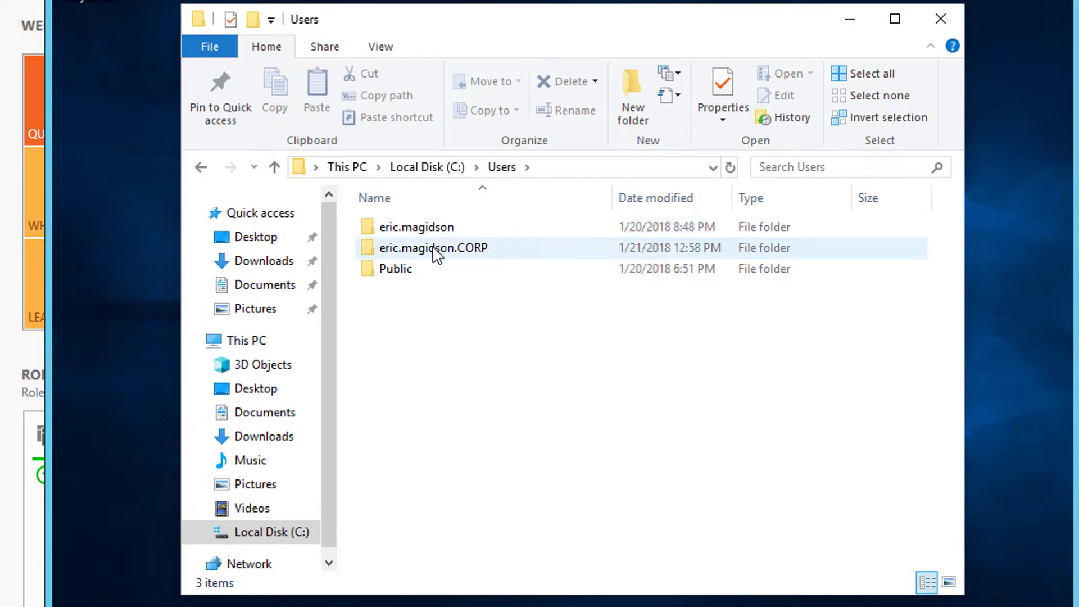
{"action": "mouse_move", "coordinate": [437, 256]}
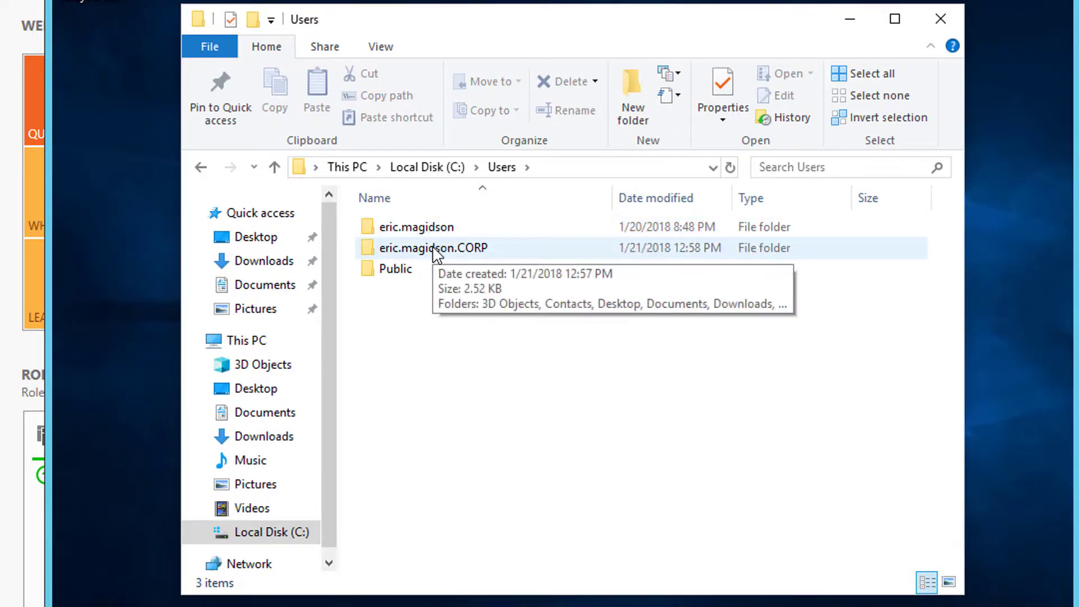
{"action": "left_click", "coordinate": [945, 23]}
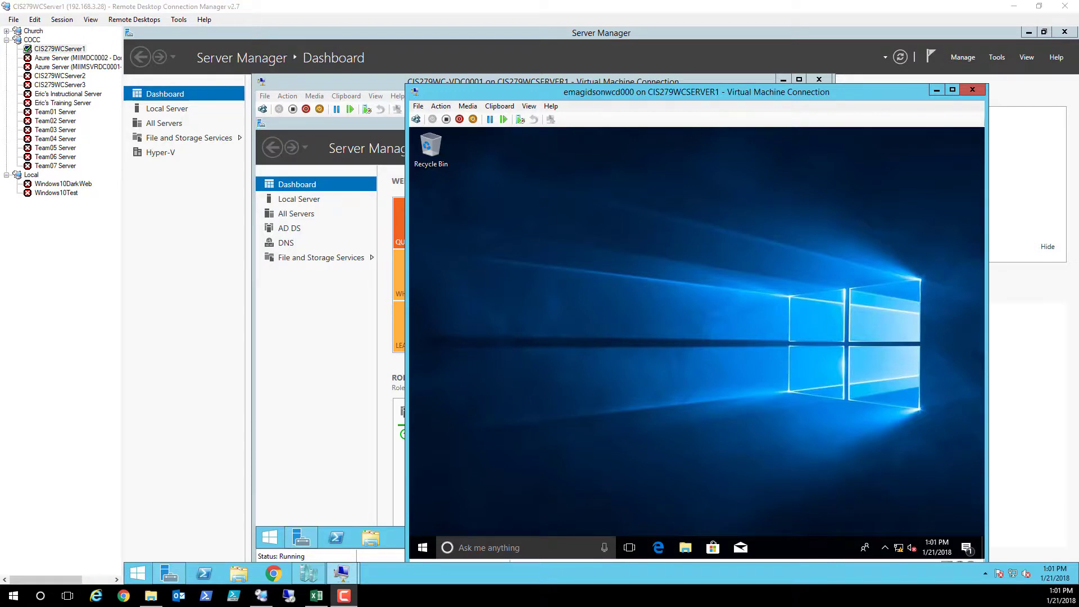
- On CIS279WC-VDC0001, open Active Directory Users and Computers and list Domain Controllers with full names
{"action": "left_click", "coordinate": [309, 309]}
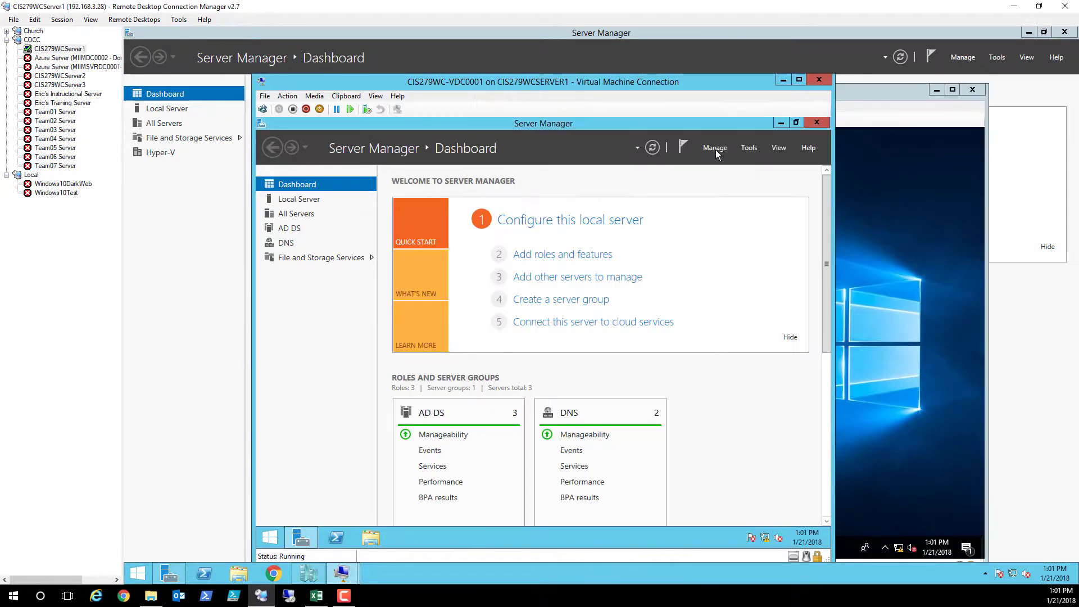
{"action": "left_click", "coordinate": [748, 147]}
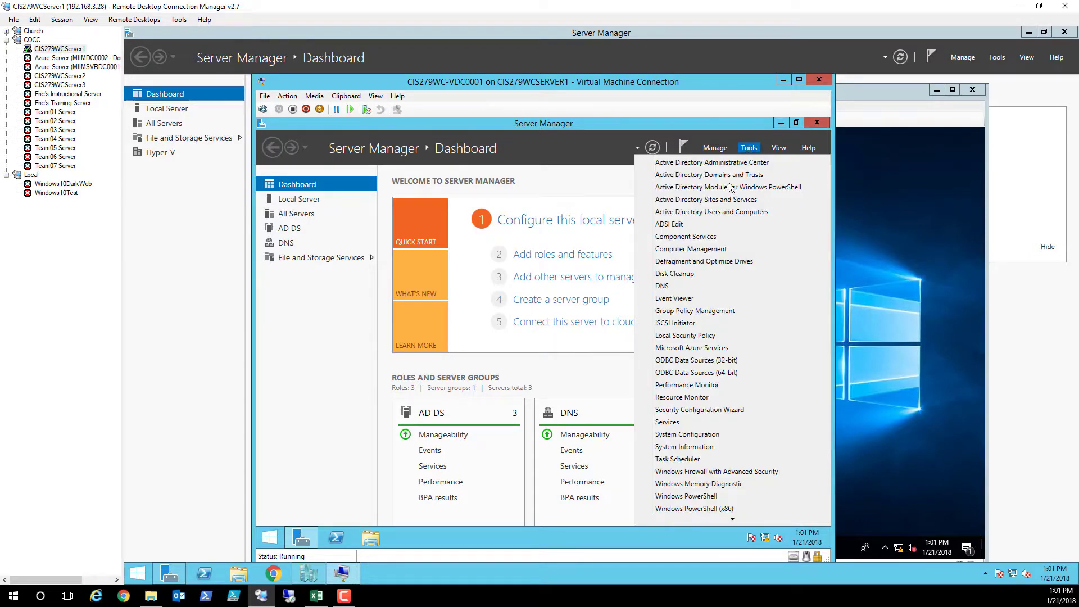
{"action": "left_click", "coordinate": [694, 213]}
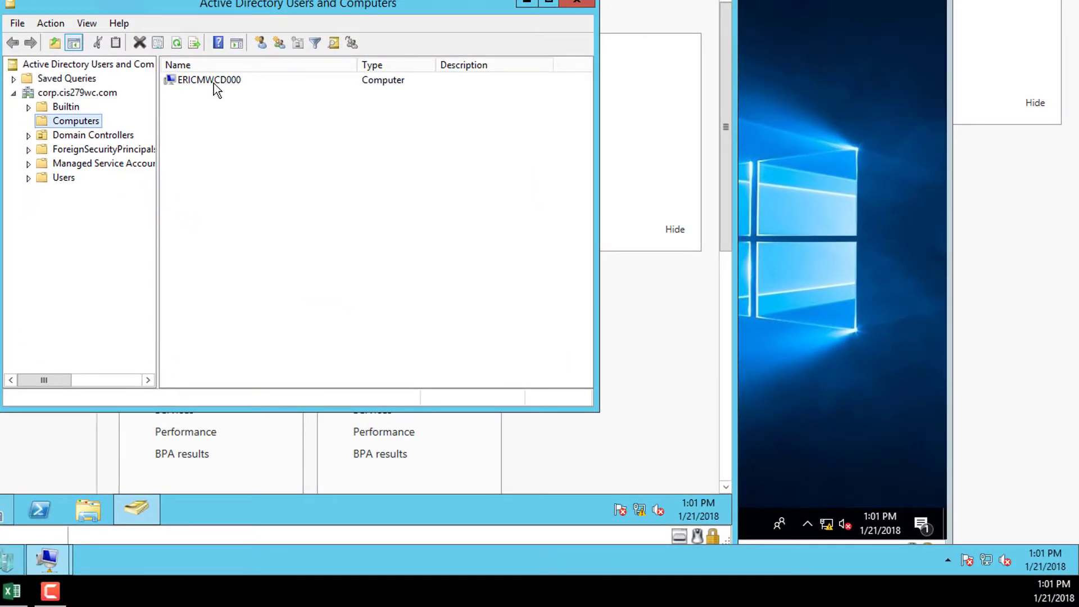
{"action": "left_click", "coordinate": [93, 136]}
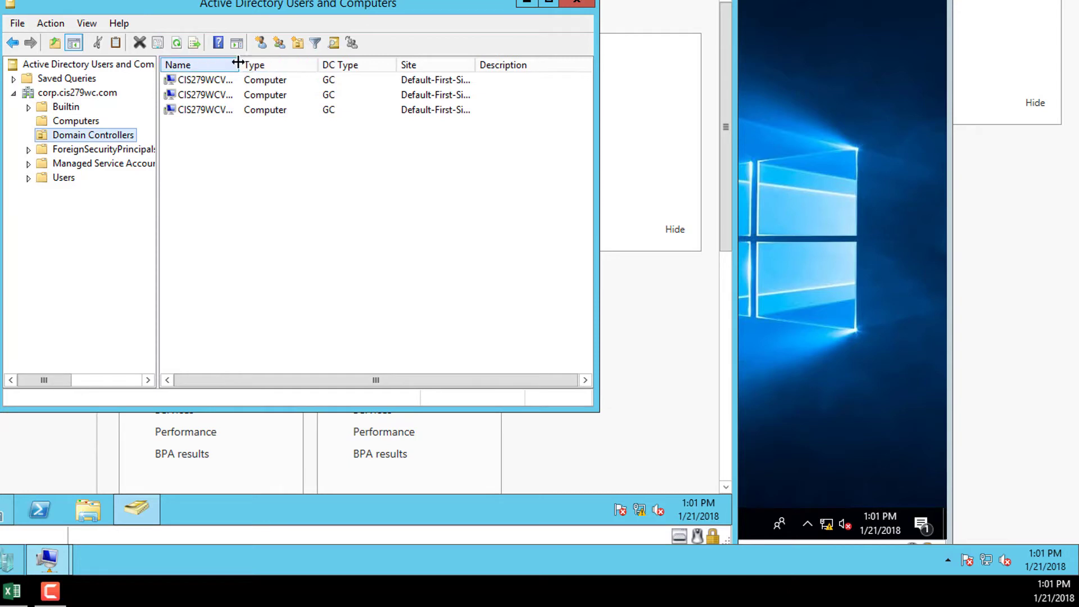
{"action": "left_click_drag", "start_coordinate": [239, 62], "coordinate": [343, 64]}
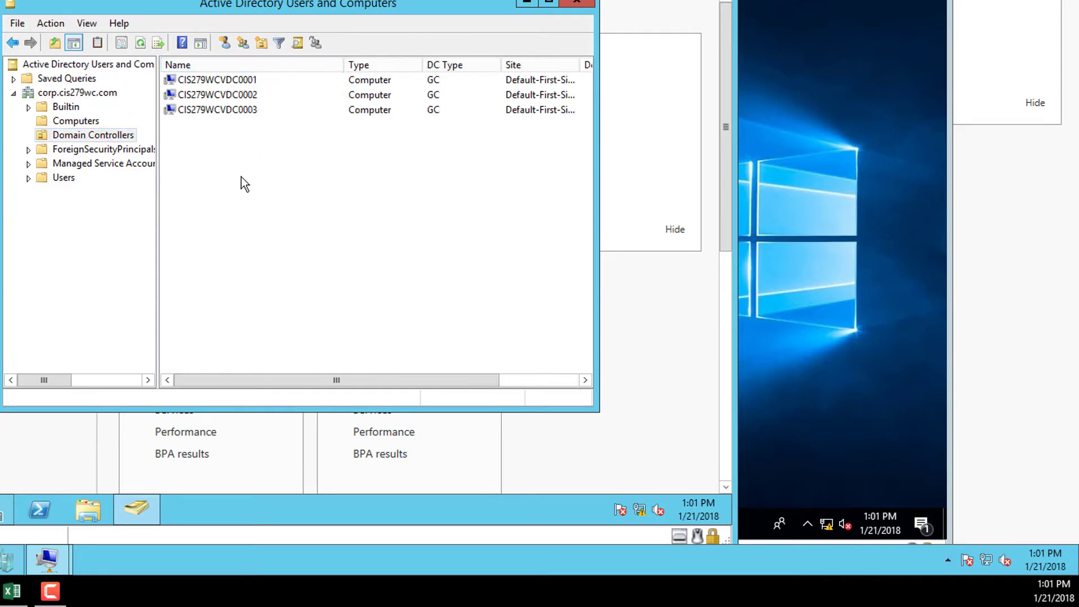